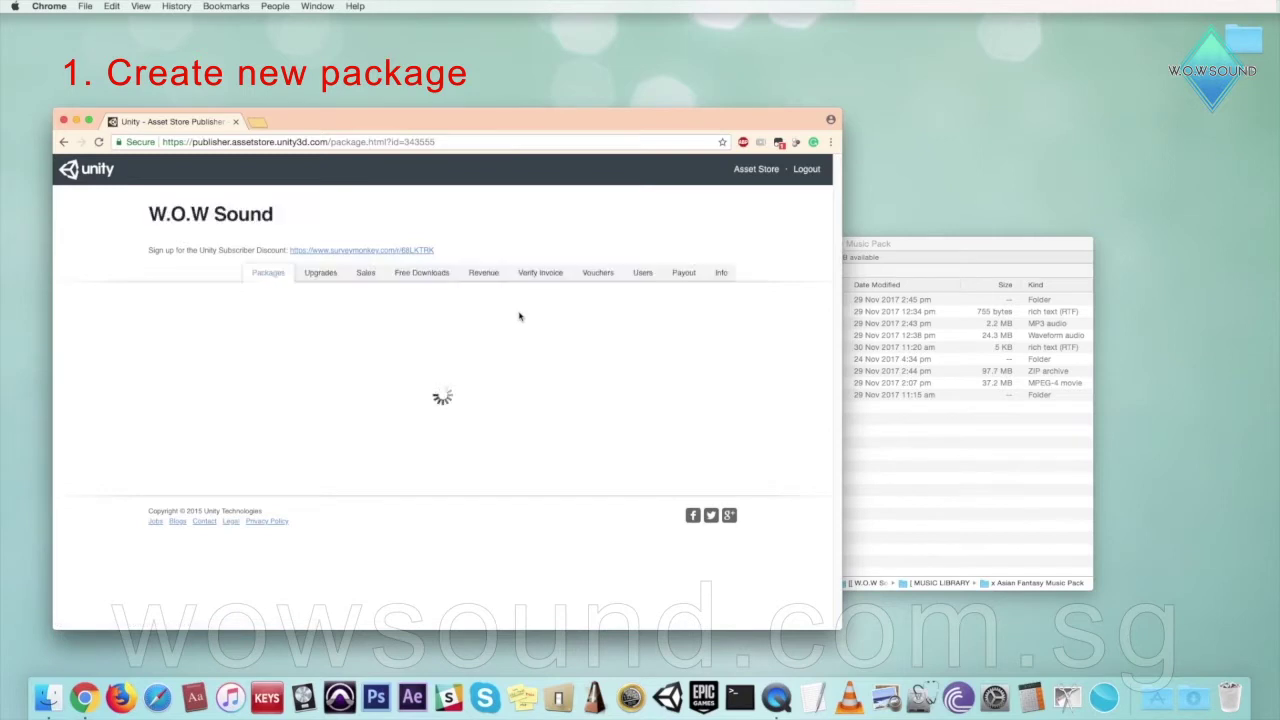
- Set the package category to Audio/Music and the price to 20.00 USD, then save the draft
scroll(519, 316, "down", 2)
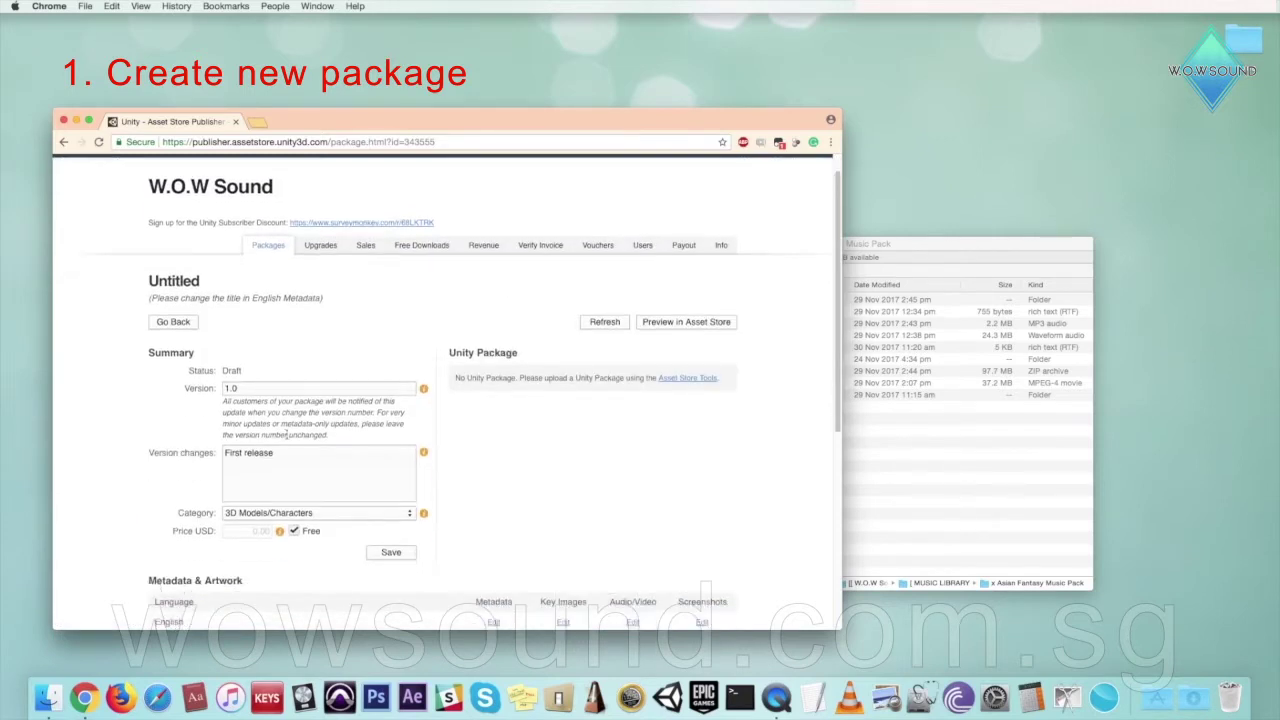
left_click(289, 487)
scroll(317, 540, "down", 5)
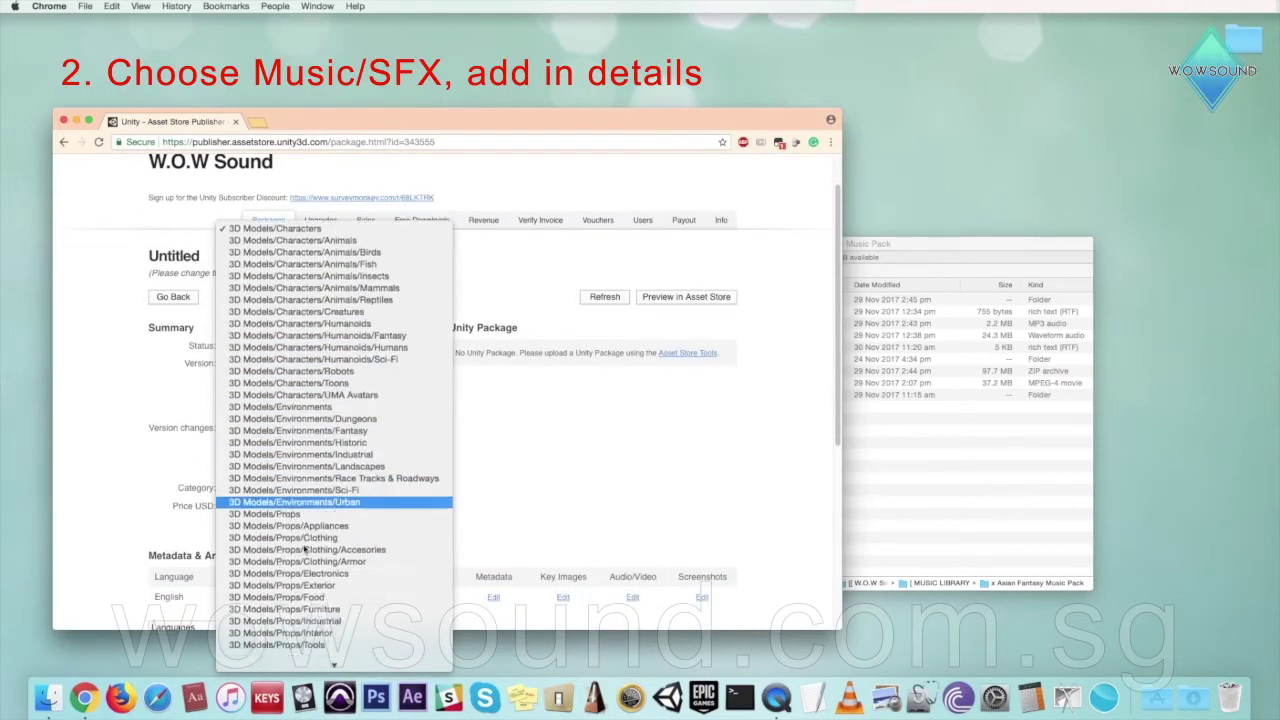
scroll(317, 540, "down", 5)
scroll(317, 547, "down", 5)
scroll(317, 547, "down", 5)
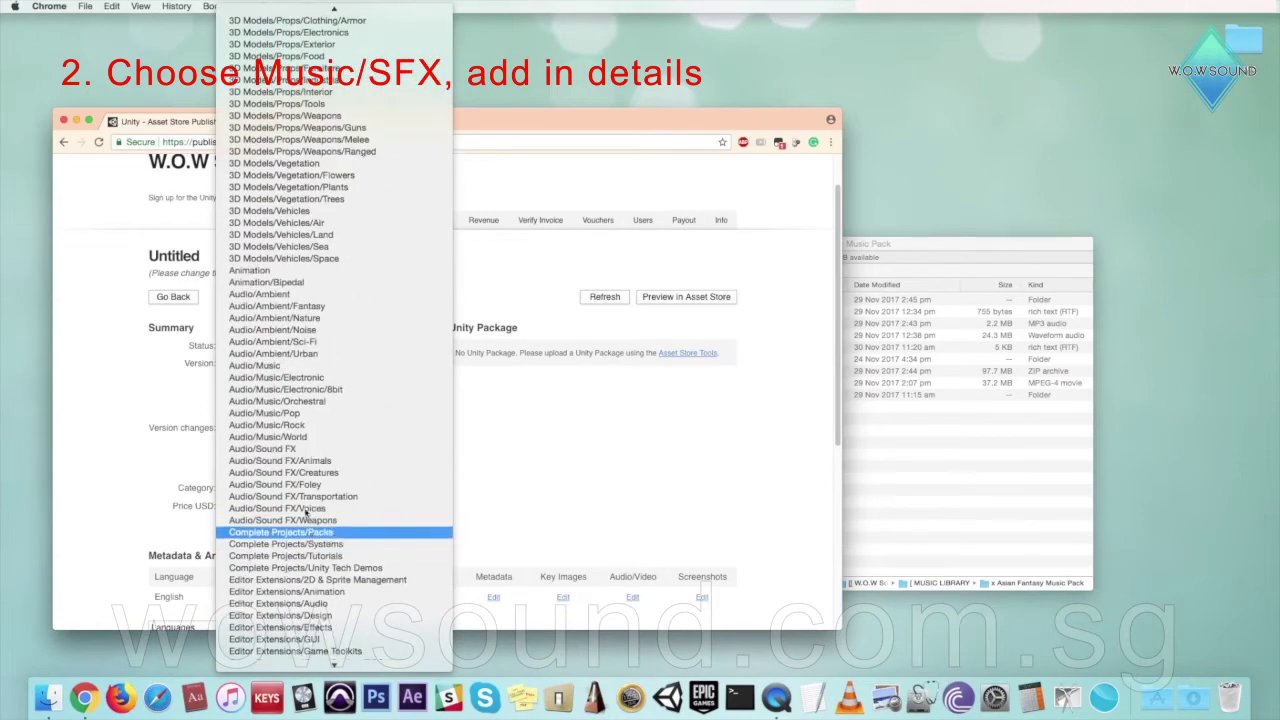
left_click(292, 368)
left_click(293, 506)
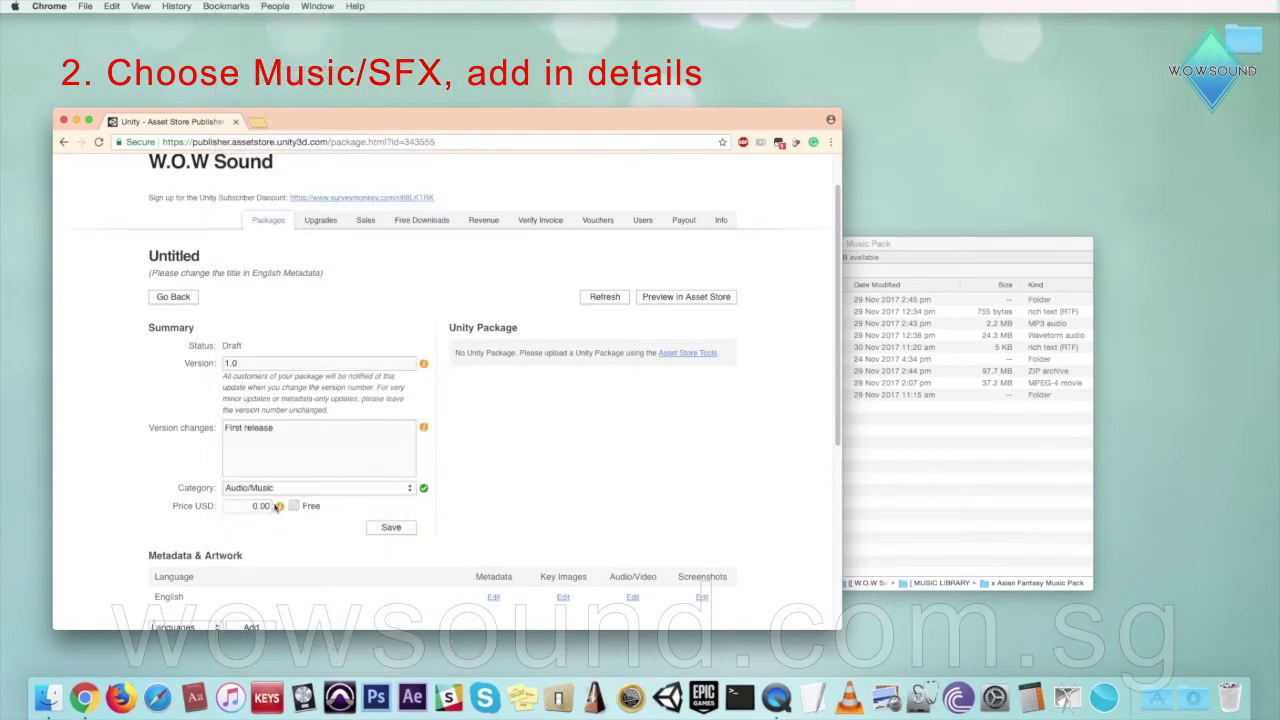
type("20")
left_click(400, 530)
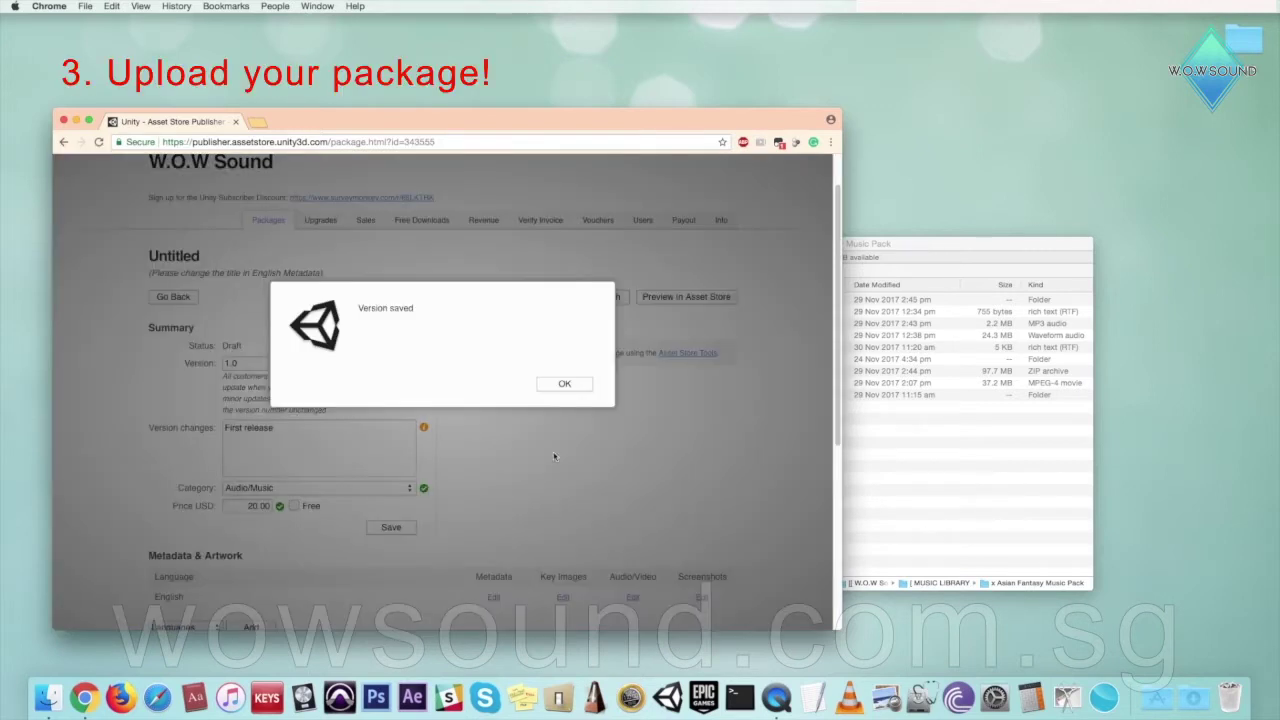
left_click(562, 384)
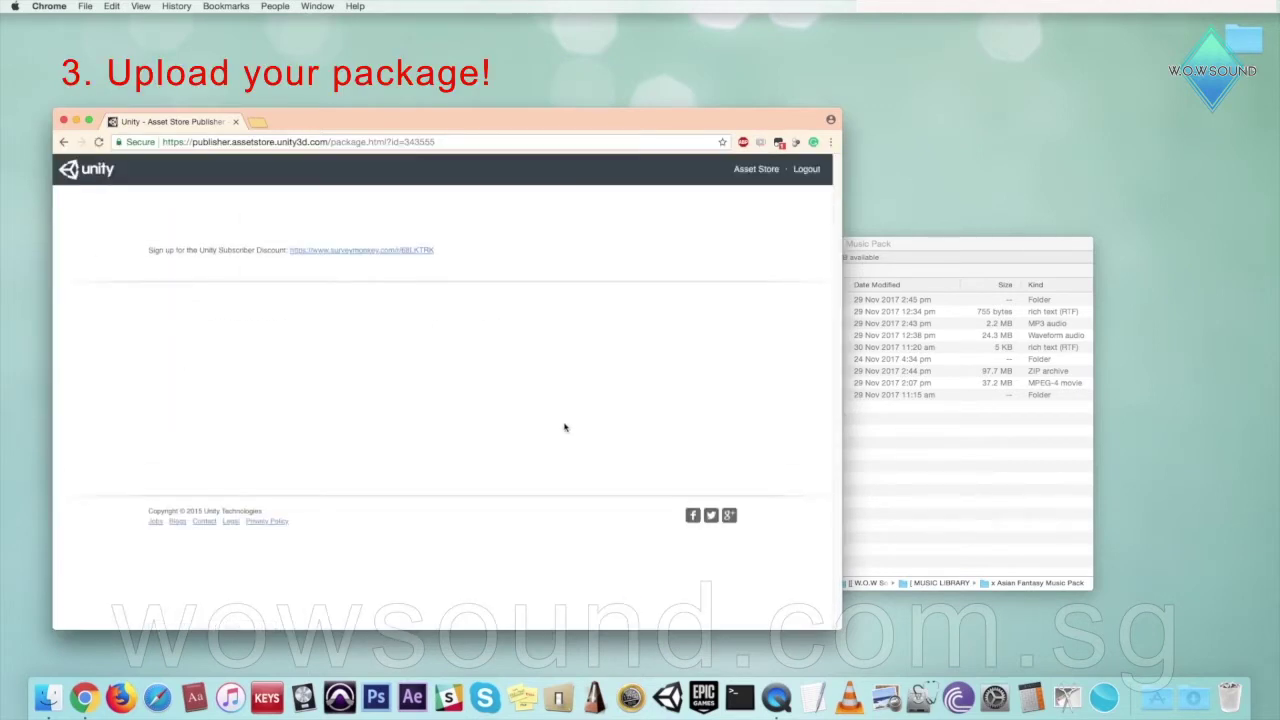
- Launch Unity from the Dock
scroll(564, 428, "down", 3)
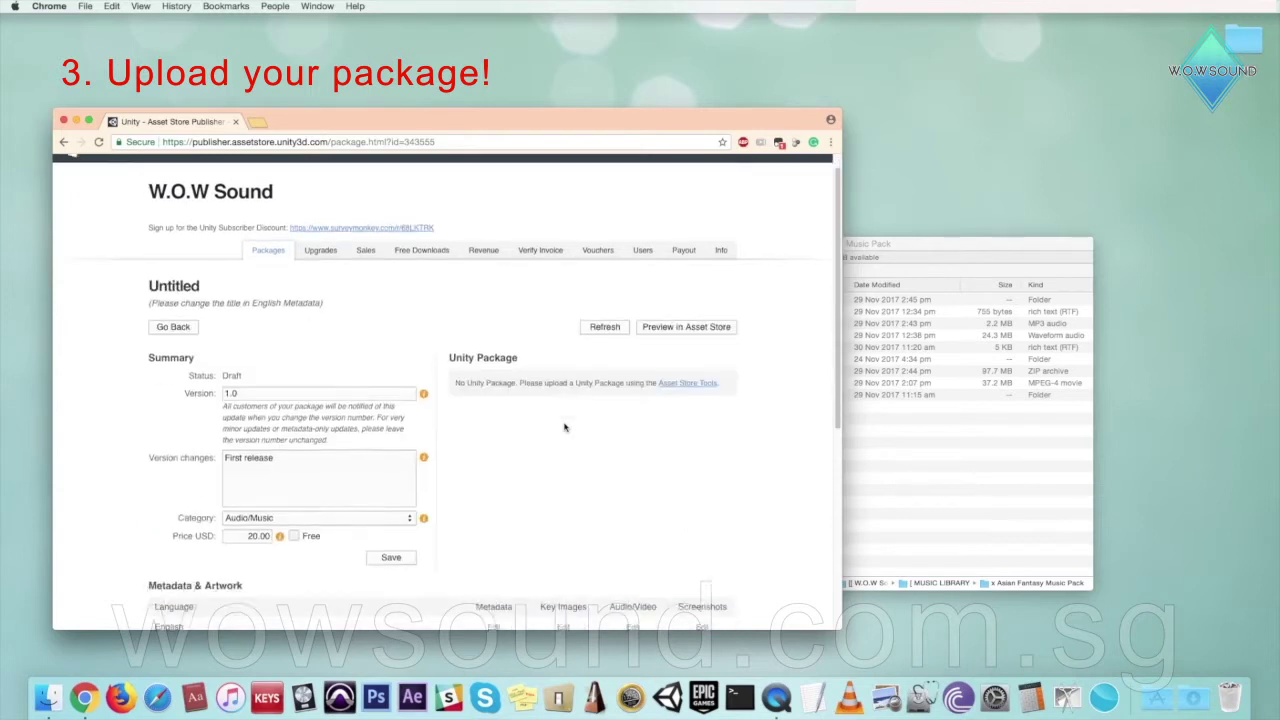
scroll(564, 428, "down", 1)
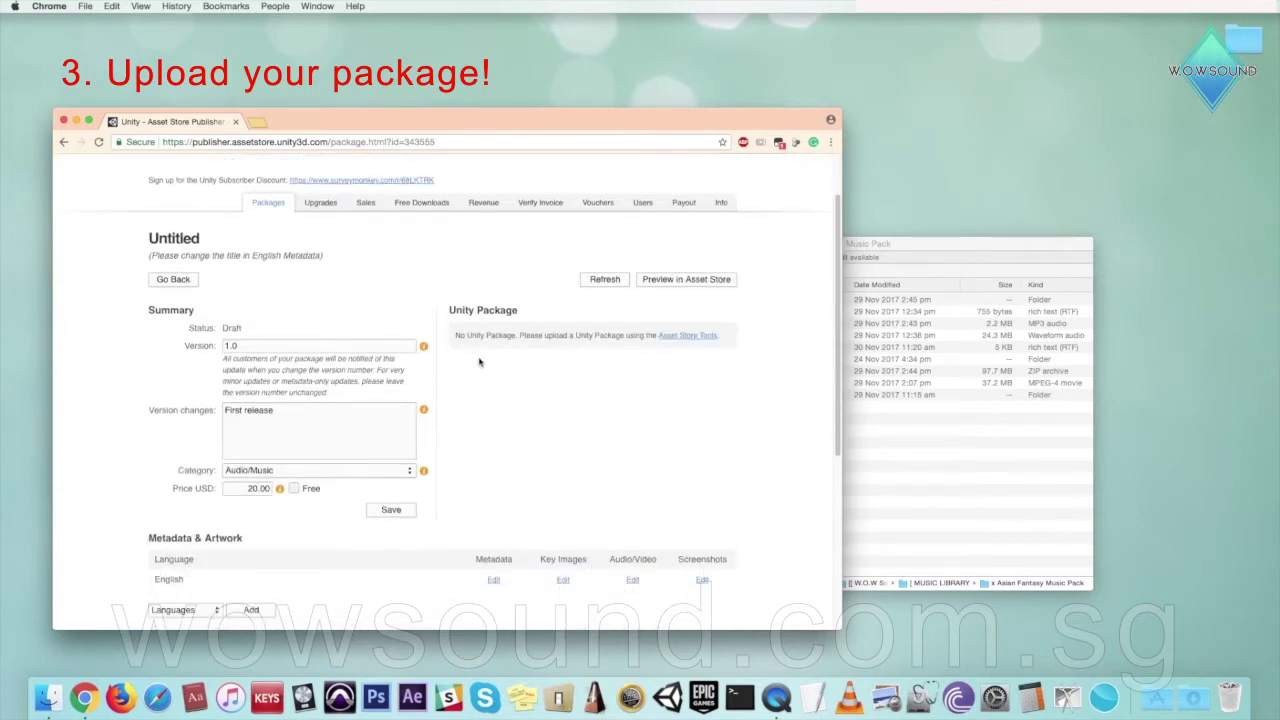
left_click(667, 697)
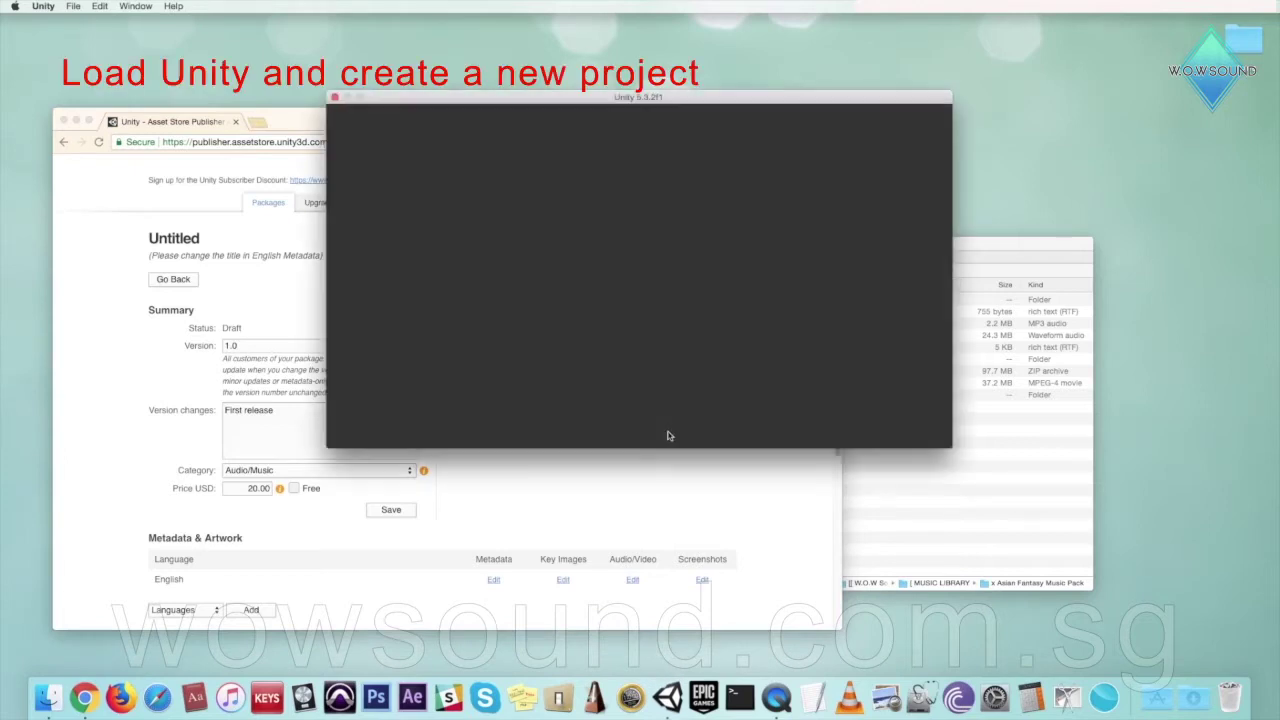
- Create a new Unity project named WOW_SOUND_NEW_ASSET
left_click(780, 144)
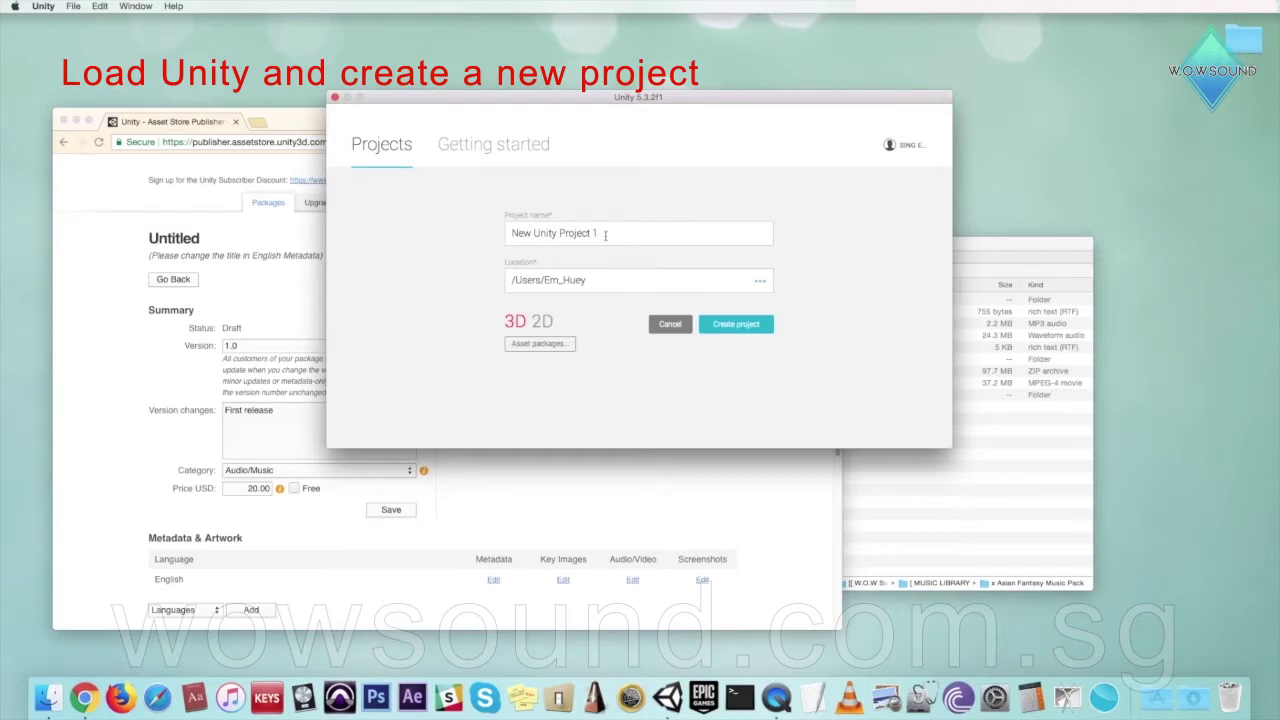
left_click_drag(605, 234, 502, 237)
type("WOW_SOu")
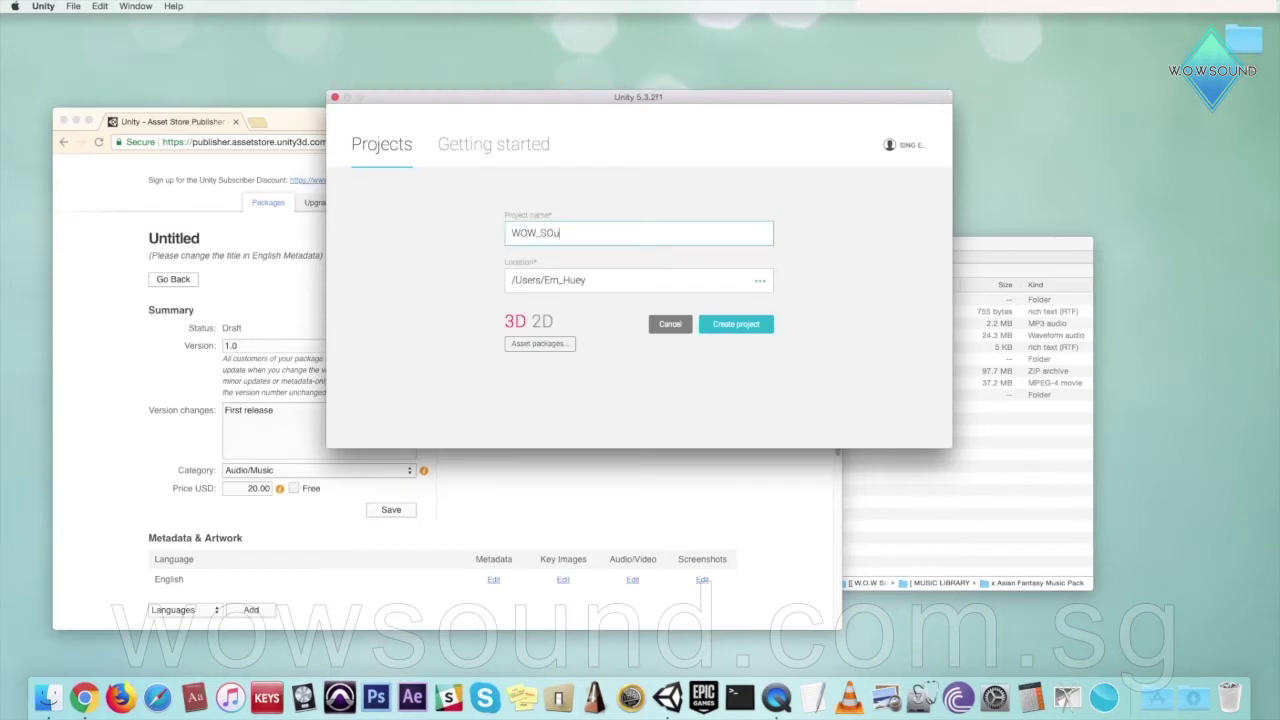
key("BackSpace")
type("ND_NEW_ASSET")
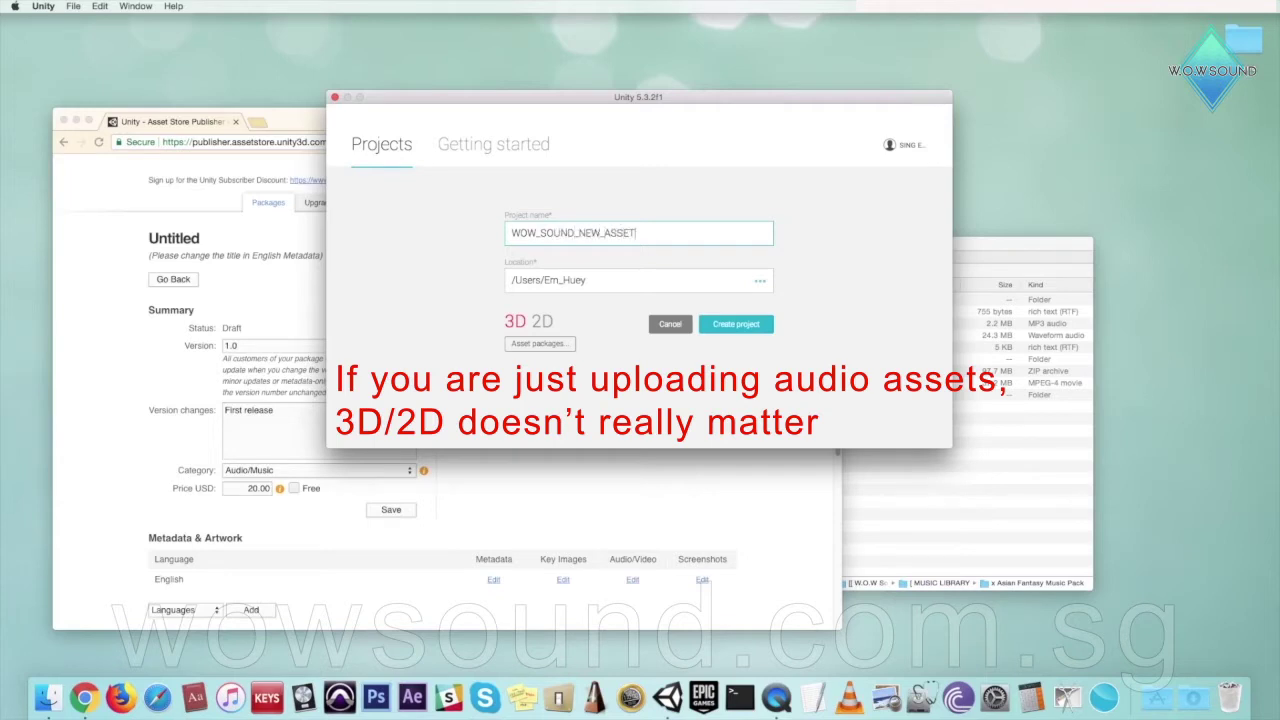
left_click(697, 320)
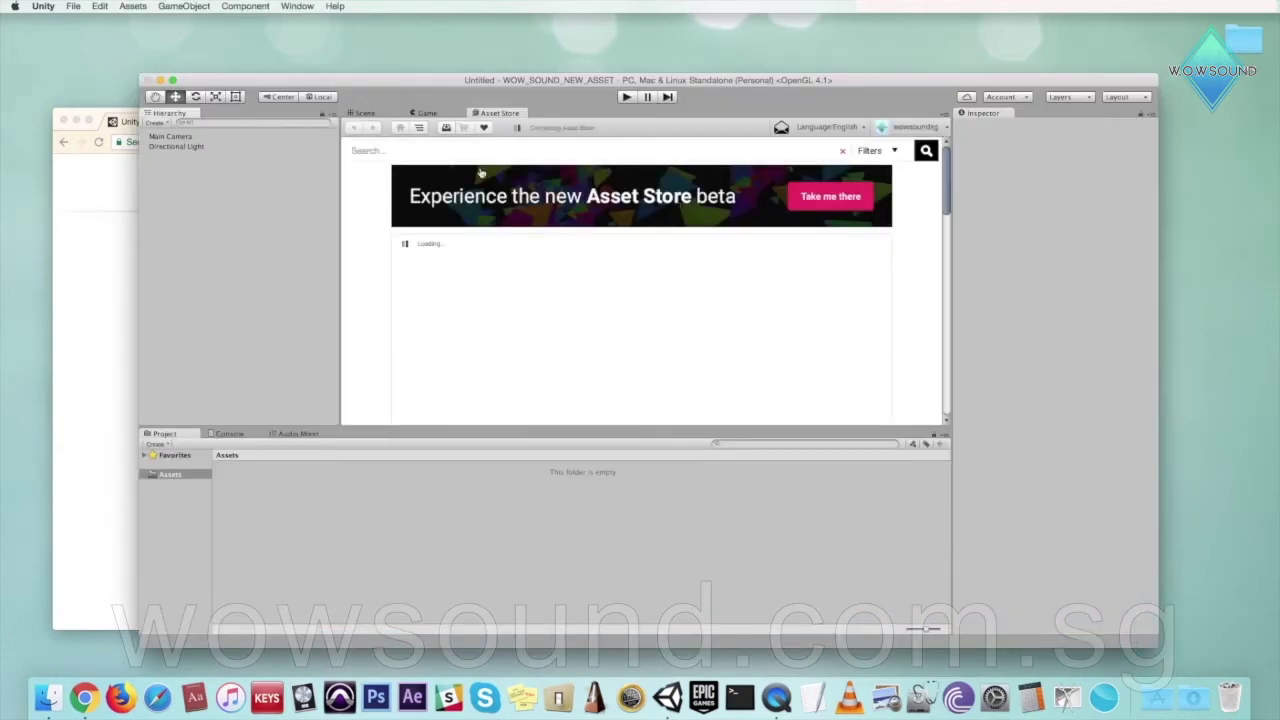
- Search the Asset Store for 'asset store kit' and import all Asset Store Tools files
left_click(415, 151)
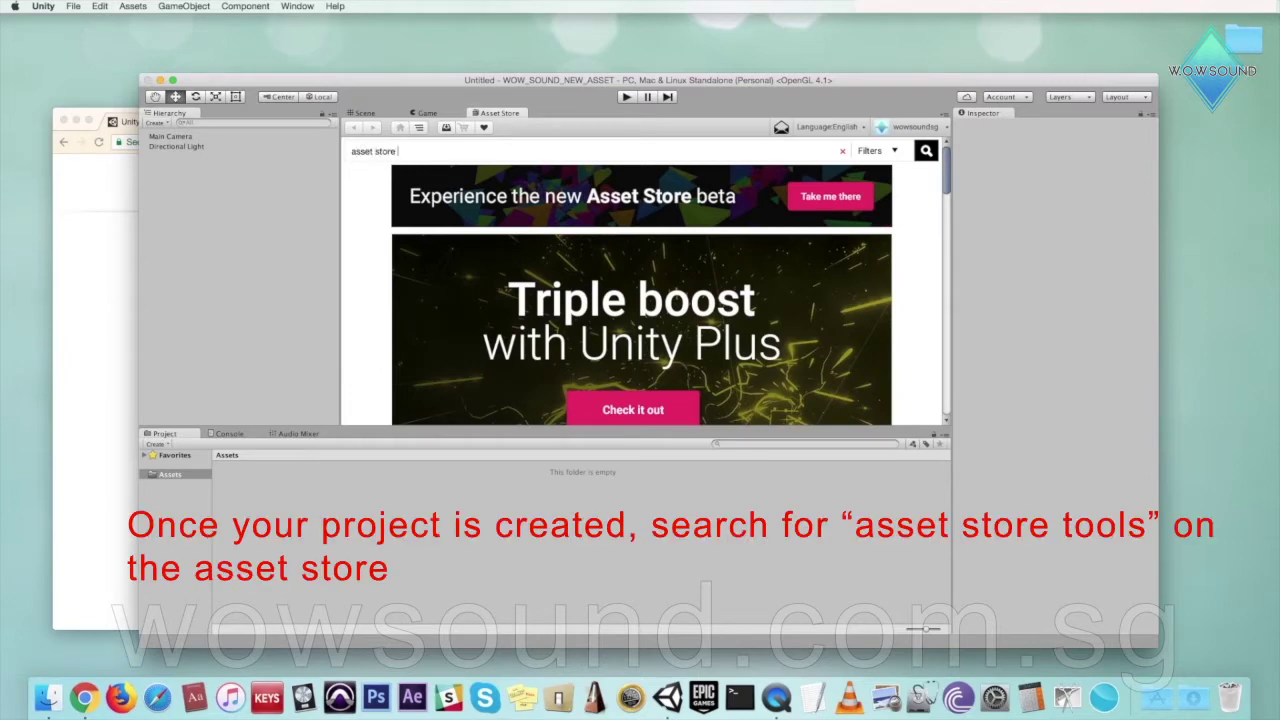
type("it")
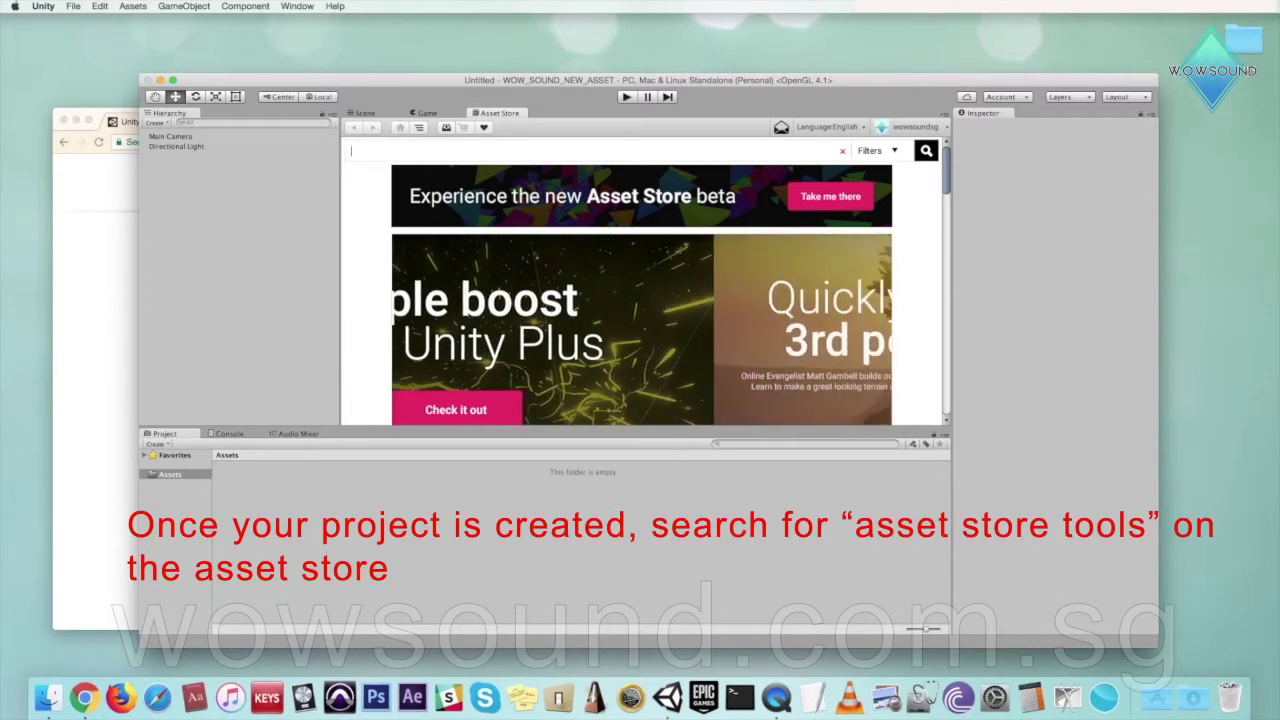
key("Return")
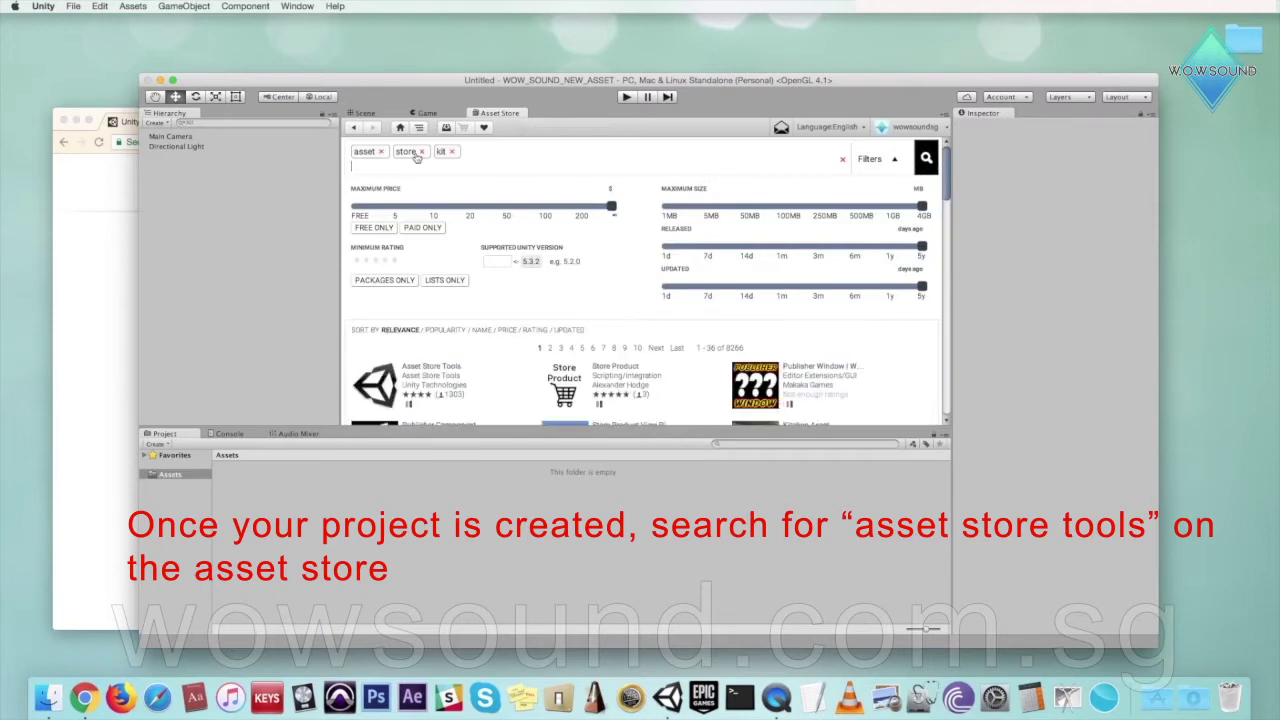
left_click(453, 373)
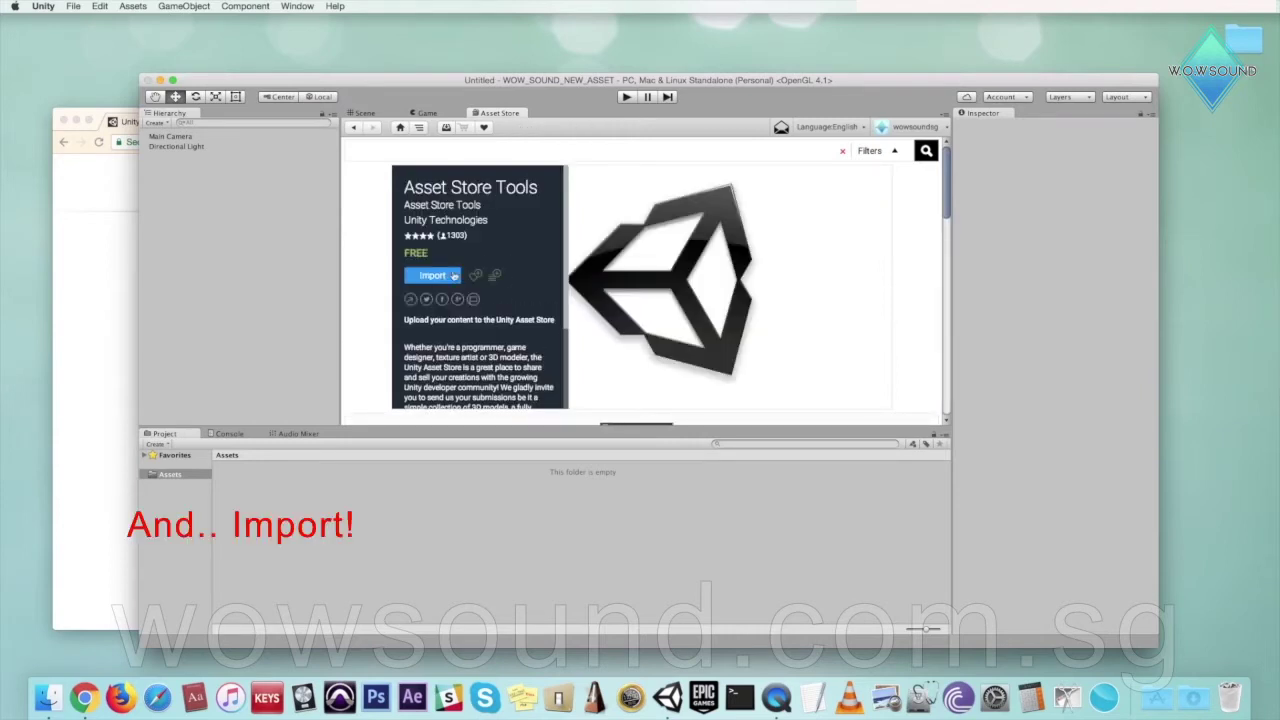
left_click(440, 279)
left_click(440, 281)
left_click(194, 232)
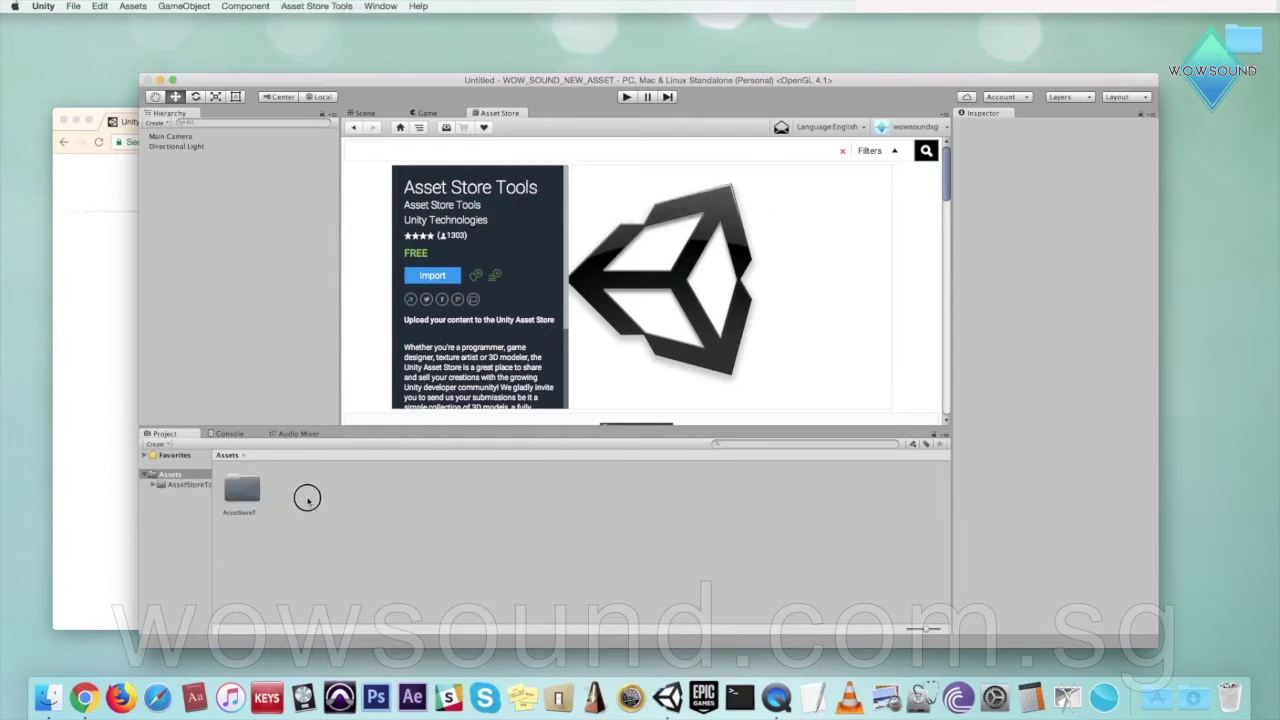
- Drag the Asian Fantasy Music Pack folder from Finder into the project's Assets and select it
left_click(45, 697)
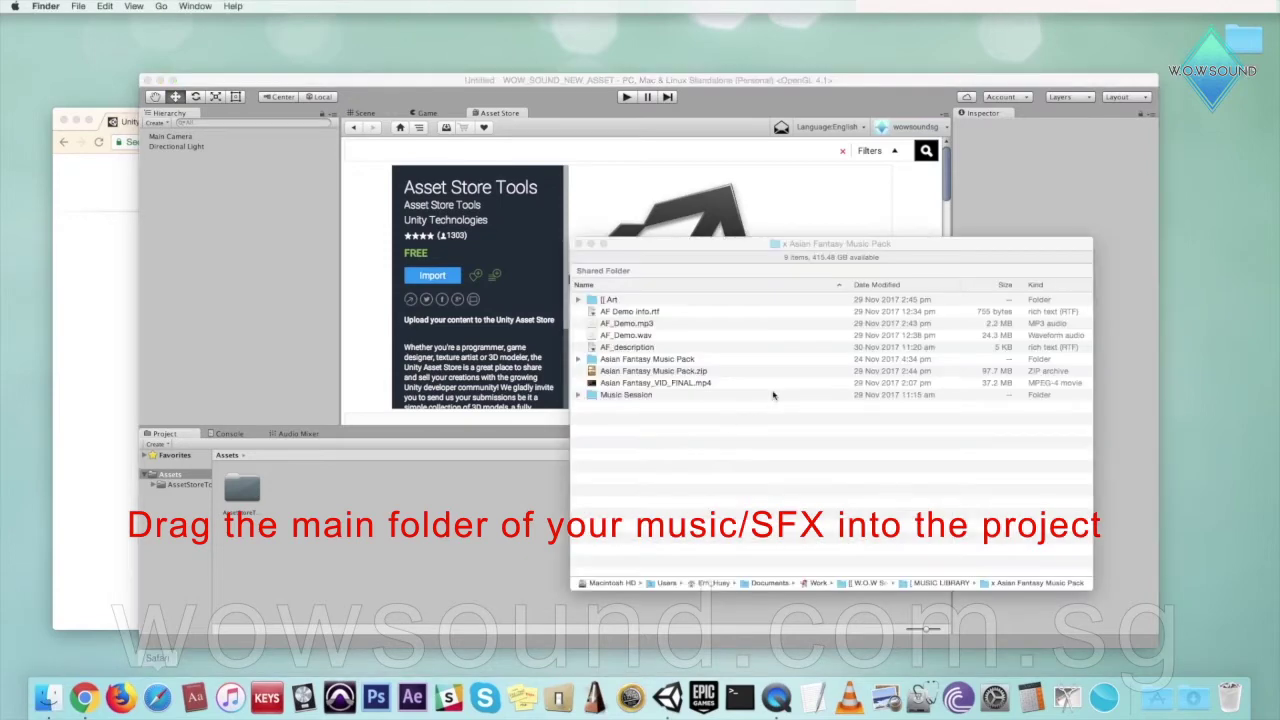
double_click(641, 360)
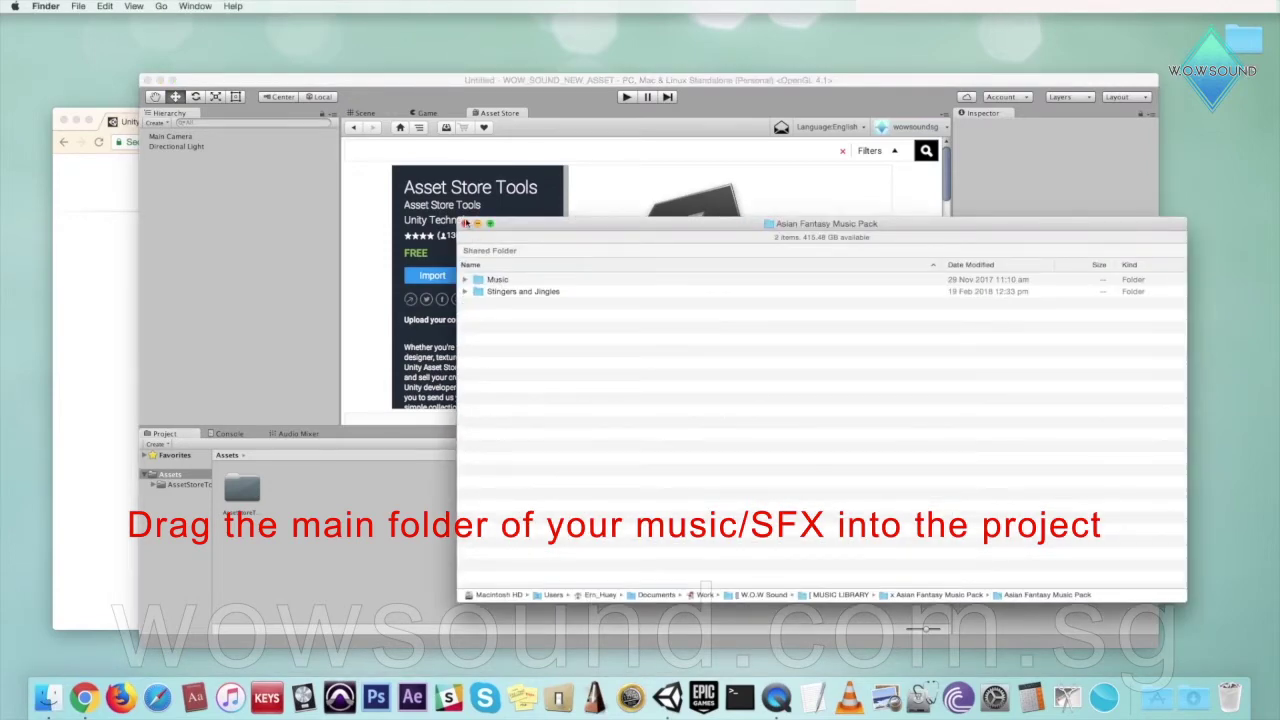
left_click(465, 223)
left_click_drag(612, 363, 313, 511)
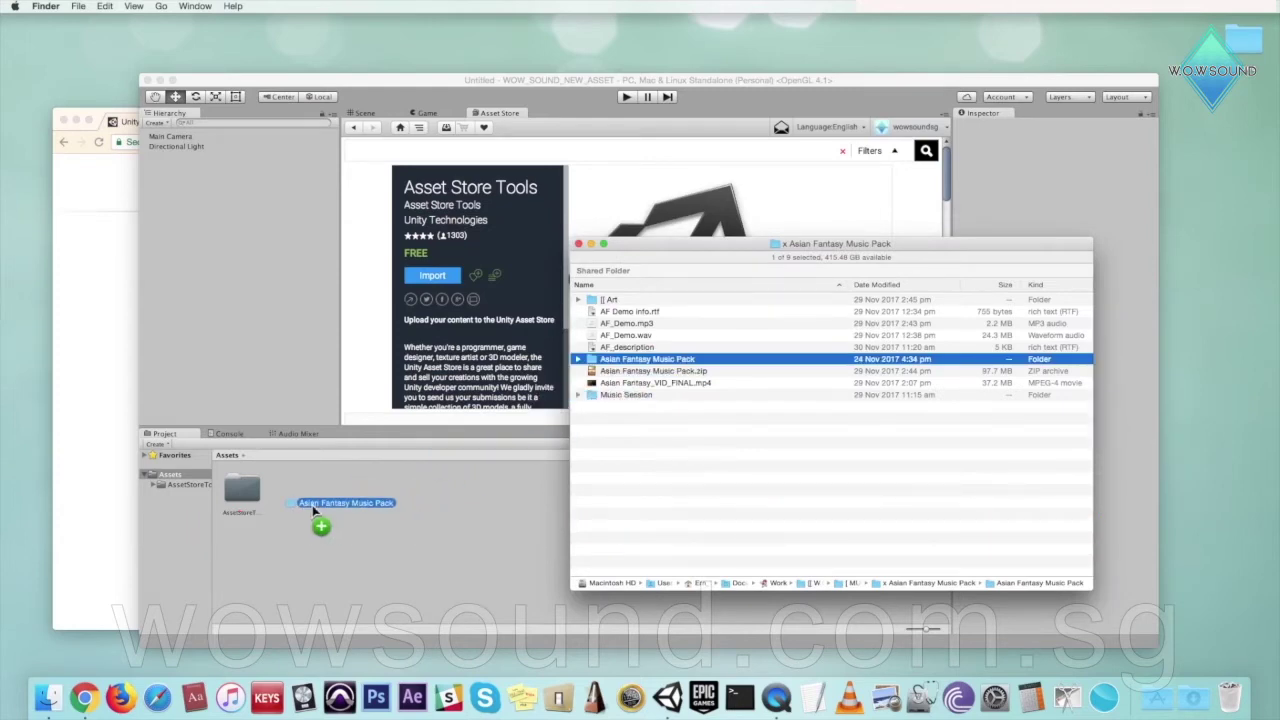
left_click_drag(313, 510, 313, 510)
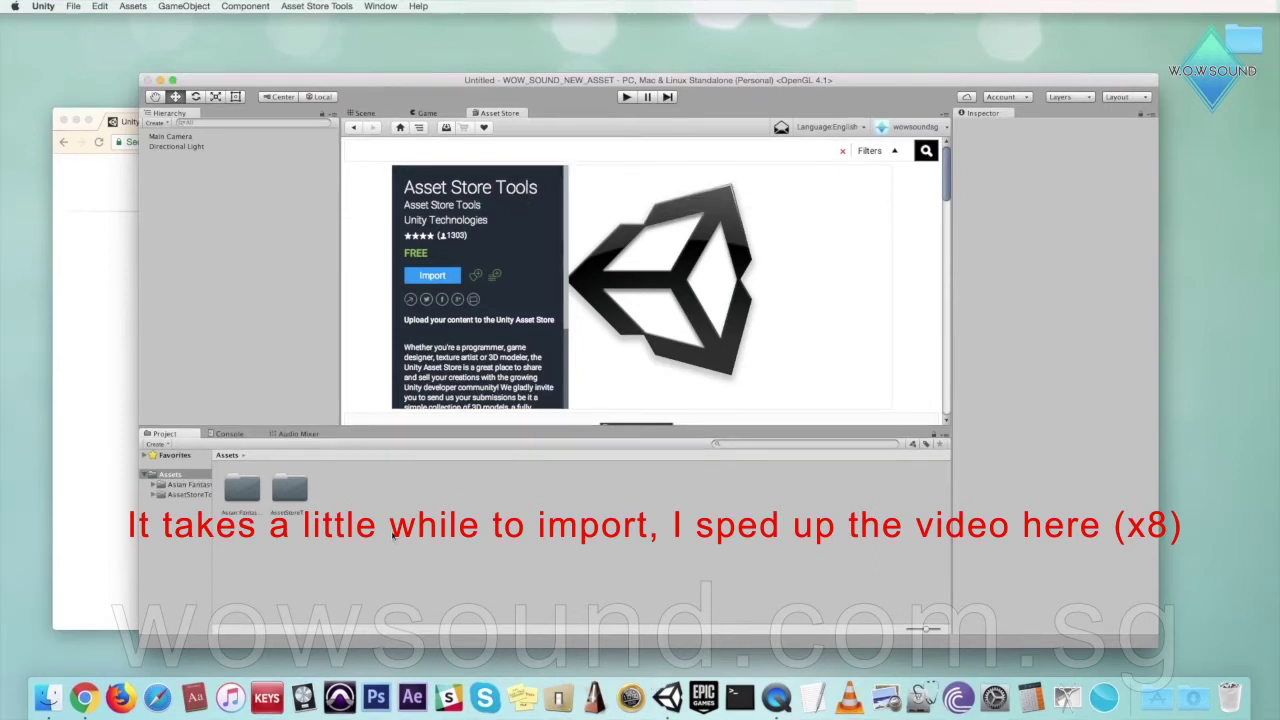
left_click(238, 489)
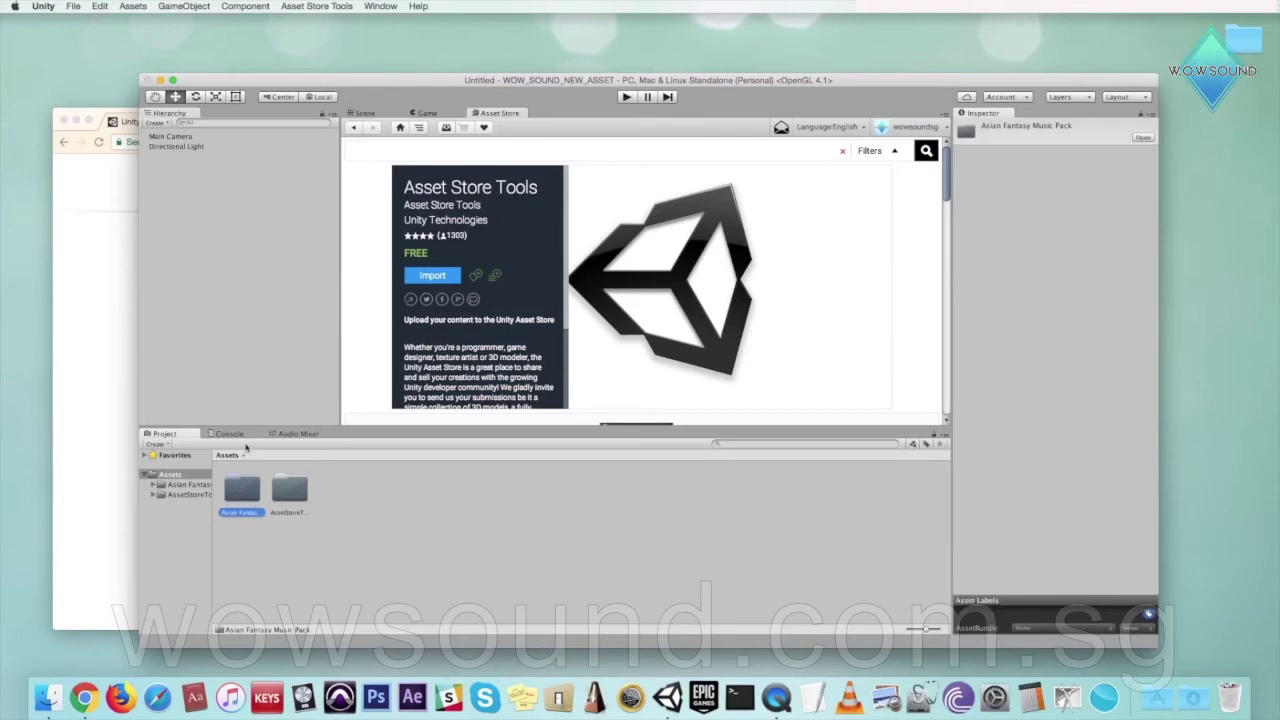
- Open Asset Store Tools > Package Upload and scroll through the publisher's packages
left_click(301, 5)
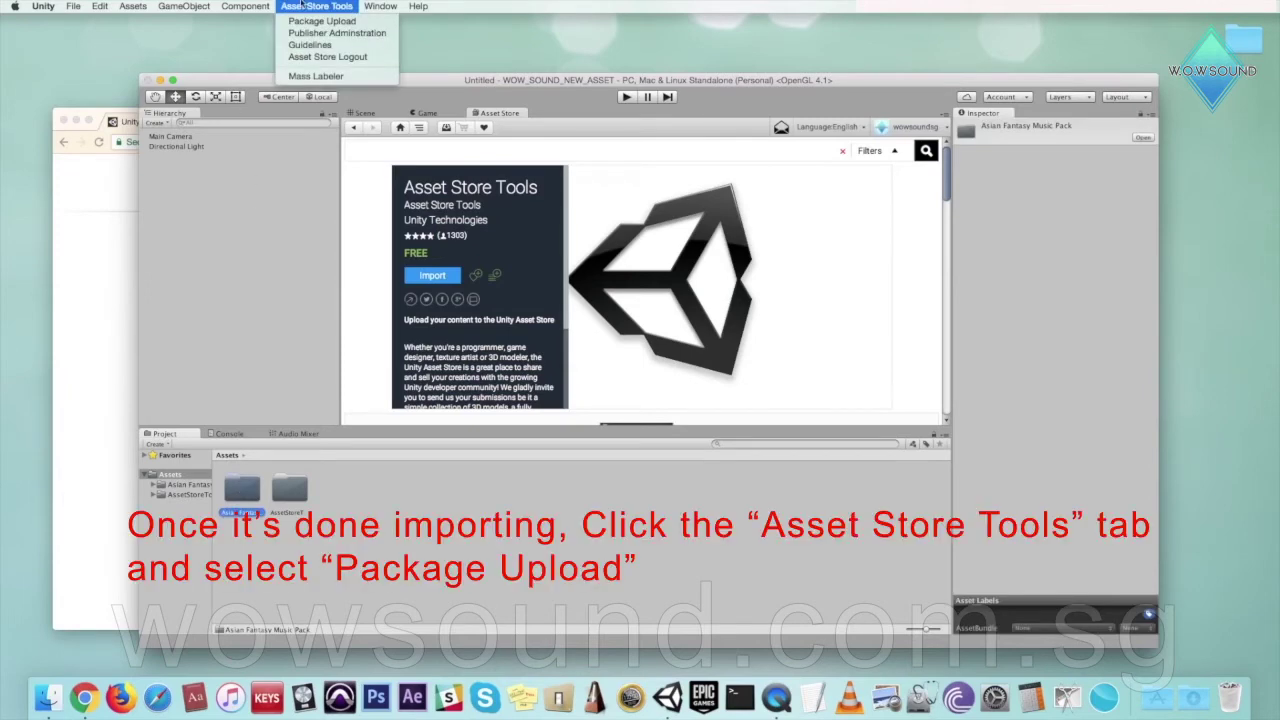
left_click(316, 22)
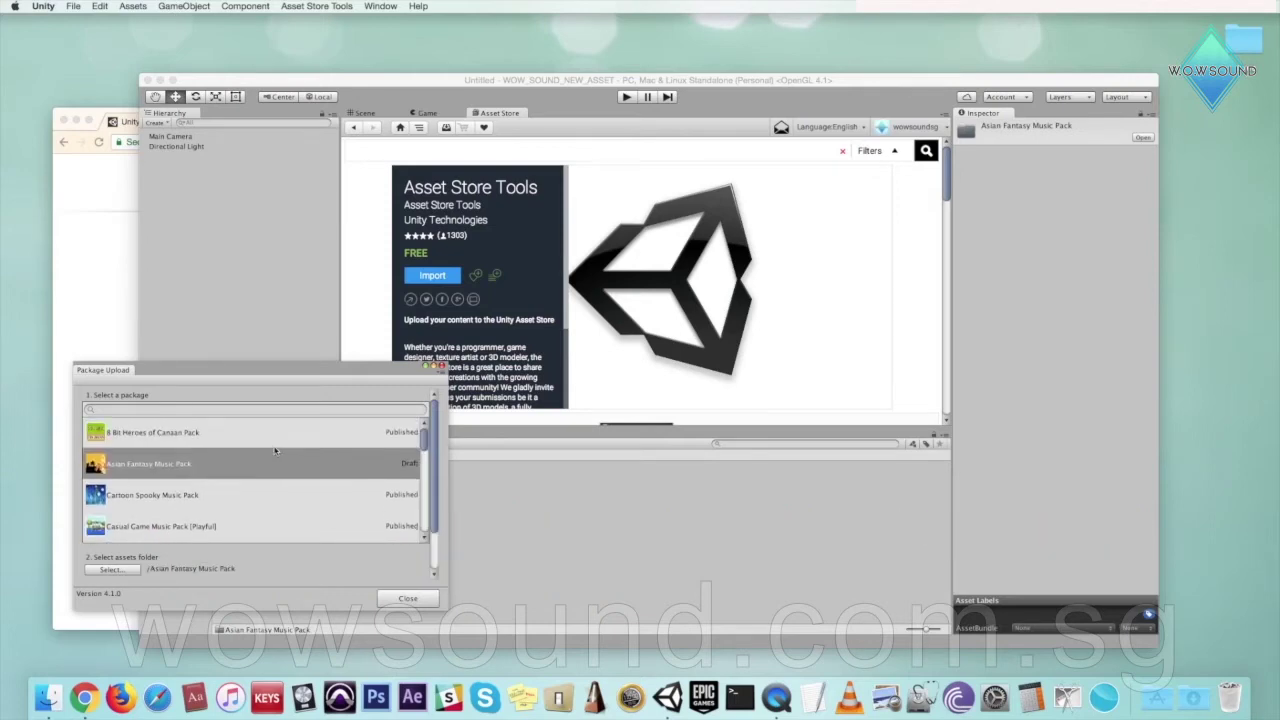
scroll(276, 455, "down", 2)
scroll(277, 460, "down", 2)
scroll(277, 460, "down", 2)
scroll(278, 462, "down", 2)
scroll(278, 462, "down", 1)
scroll(278, 462, "down", 2)
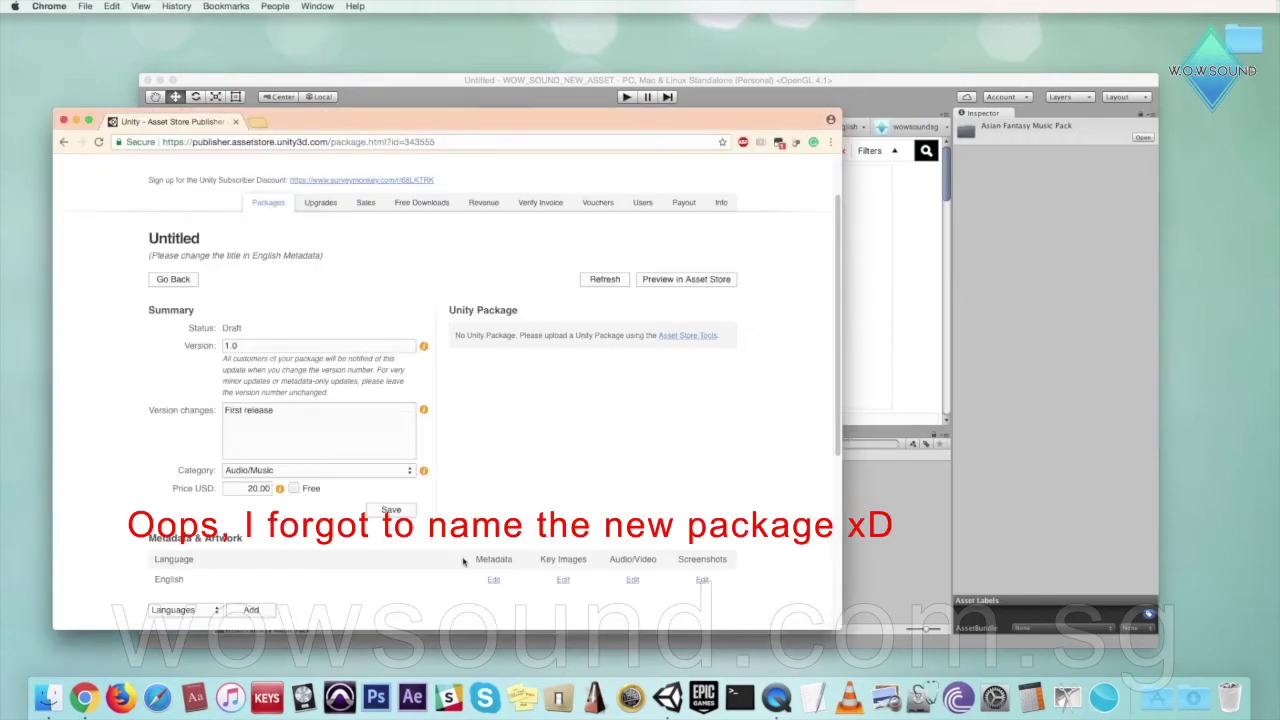
- Retitle the package 'New Asian Fantasy' with description 'Hi :)' and save the English metadata
left_click(492, 580)
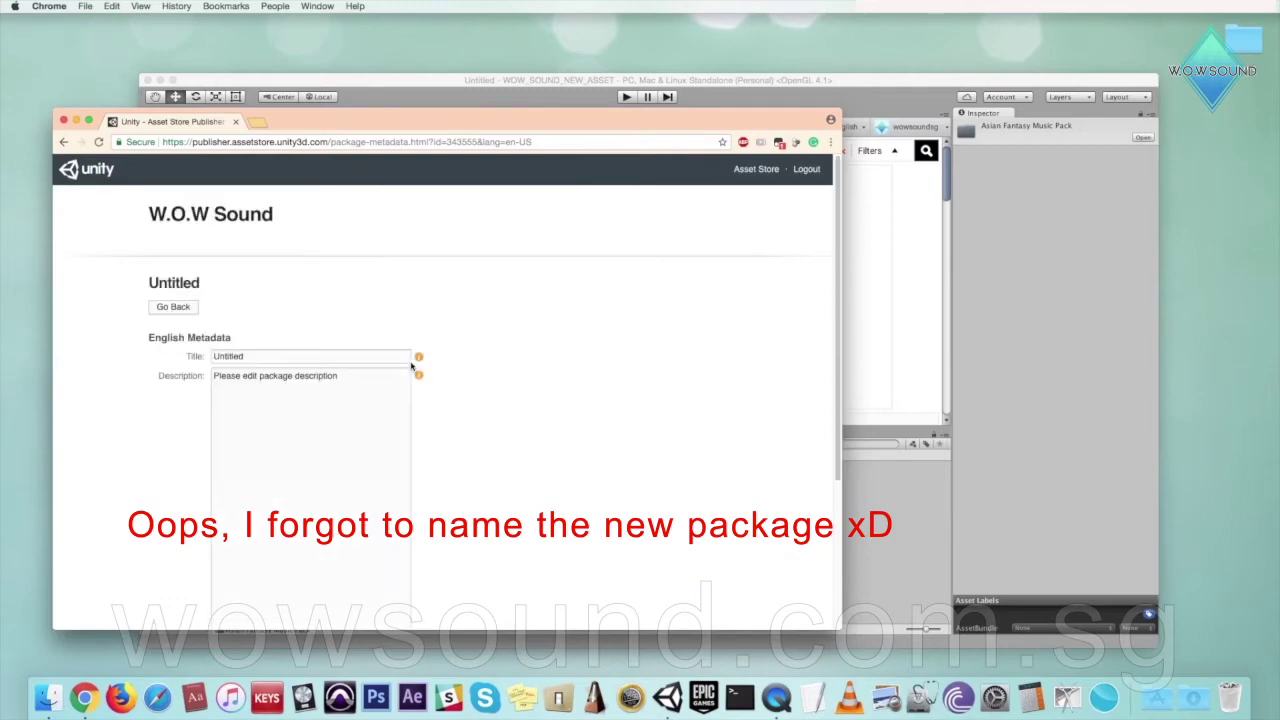
left_click(181, 359)
type("New Asian")
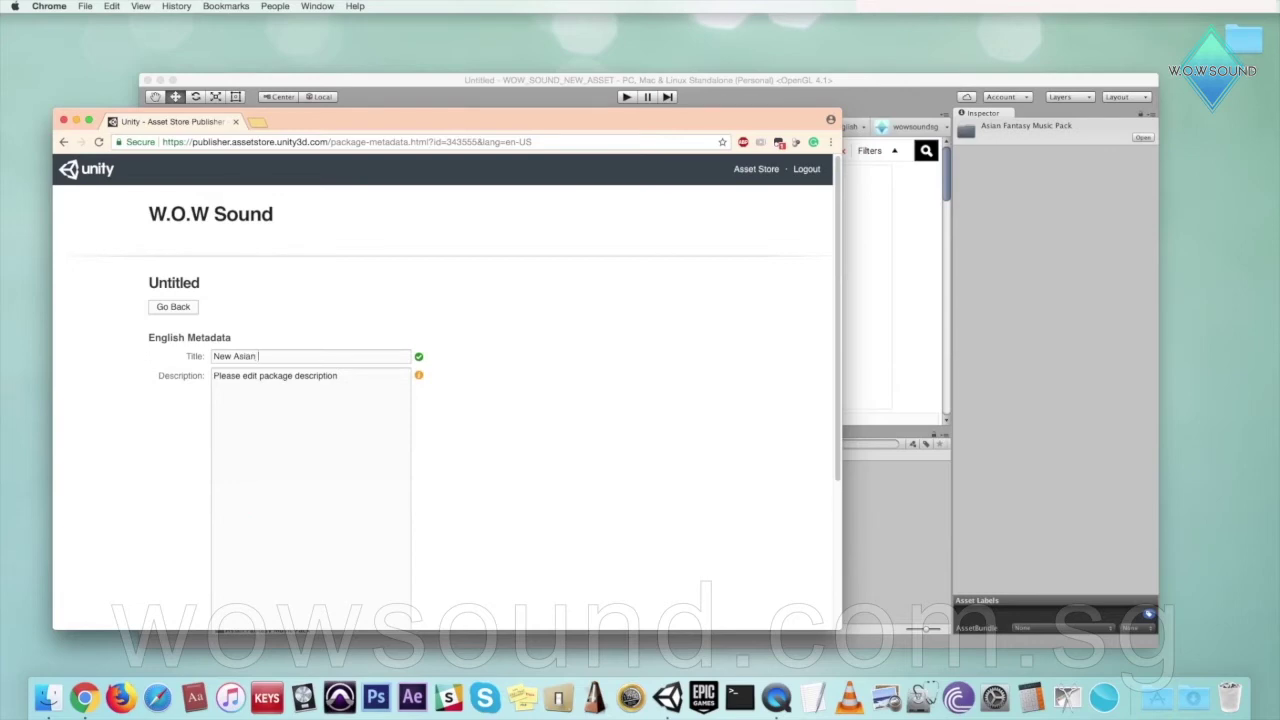
type(" a")
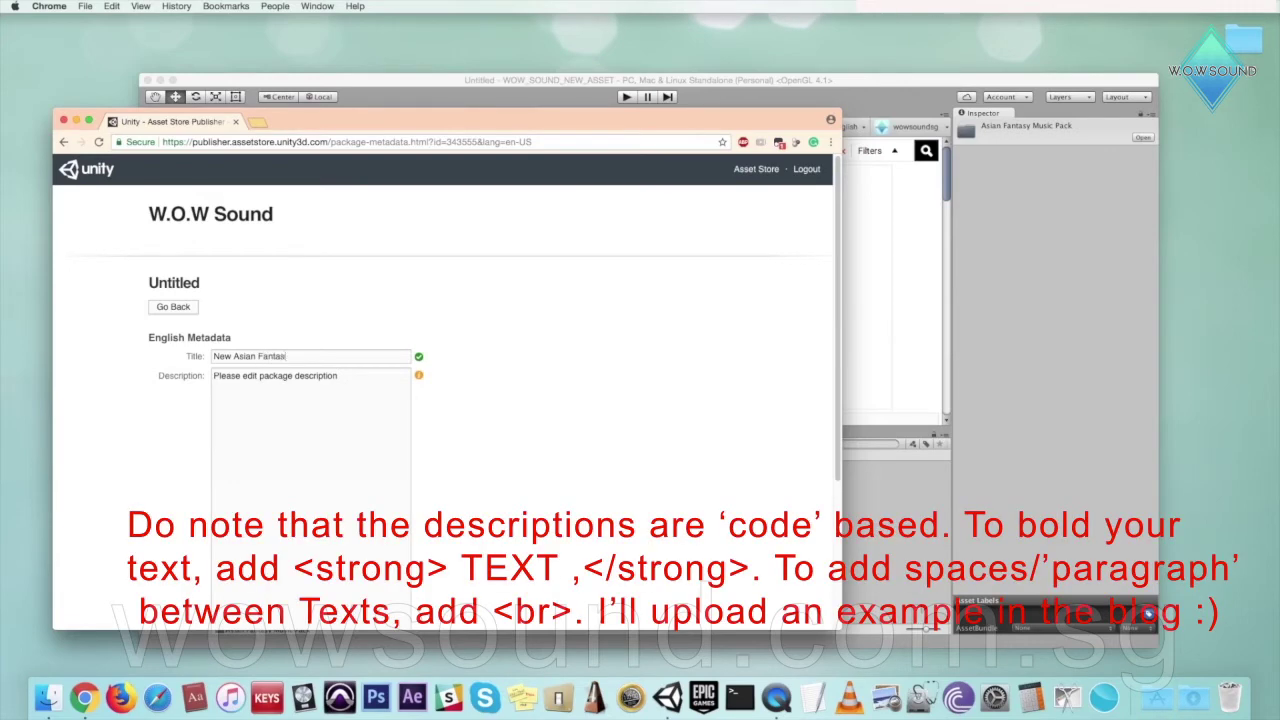
left_click(185, 379)
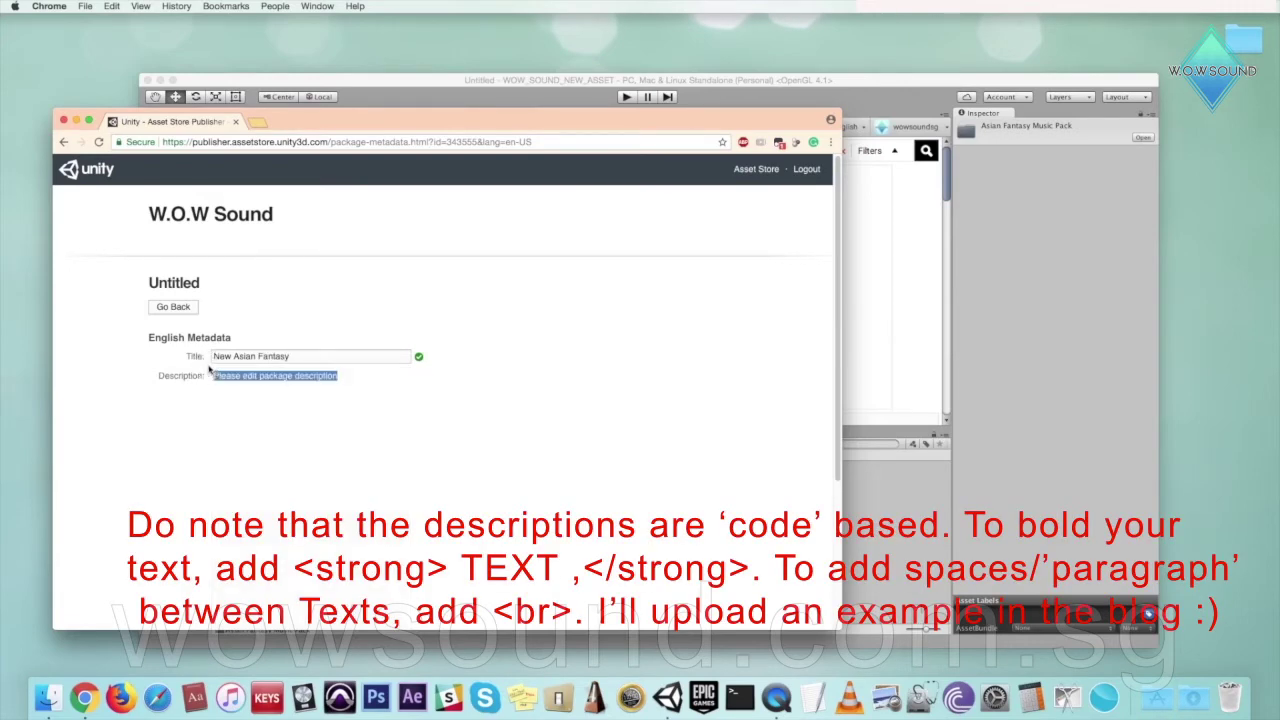
type("Hi :)")
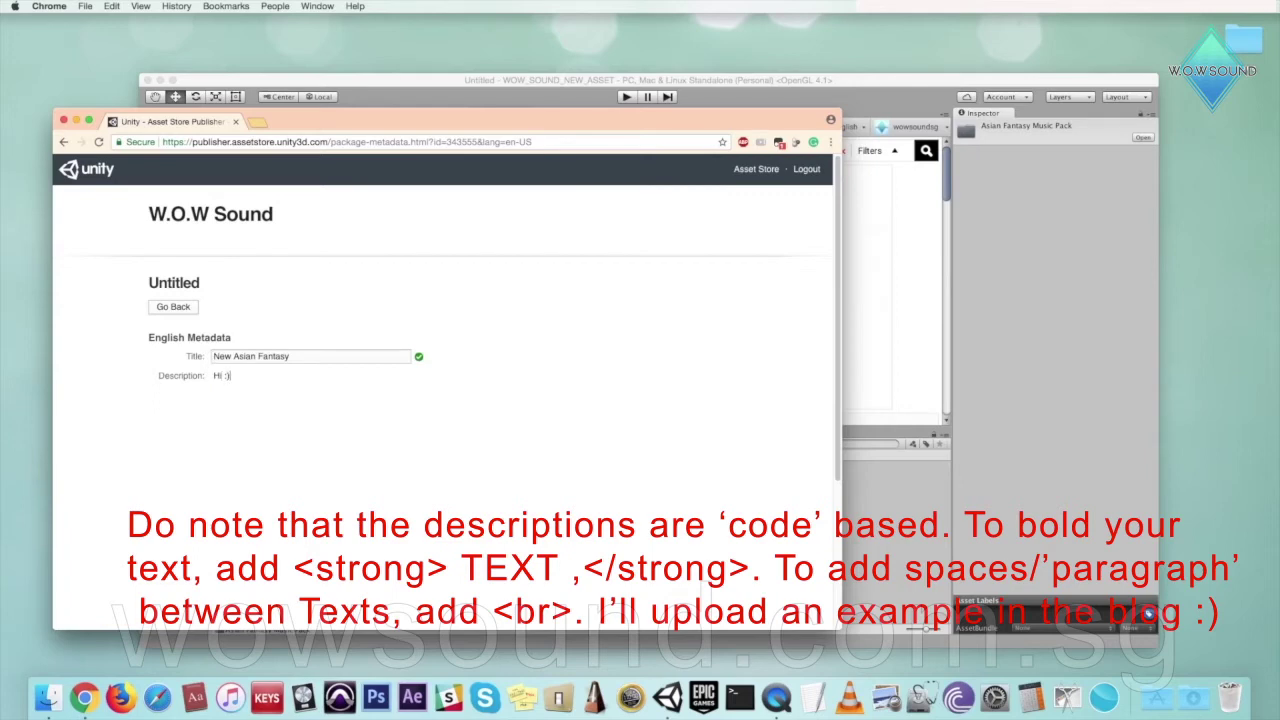
scroll(300, 417, "down", 2)
scroll(278, 524, "down", 2)
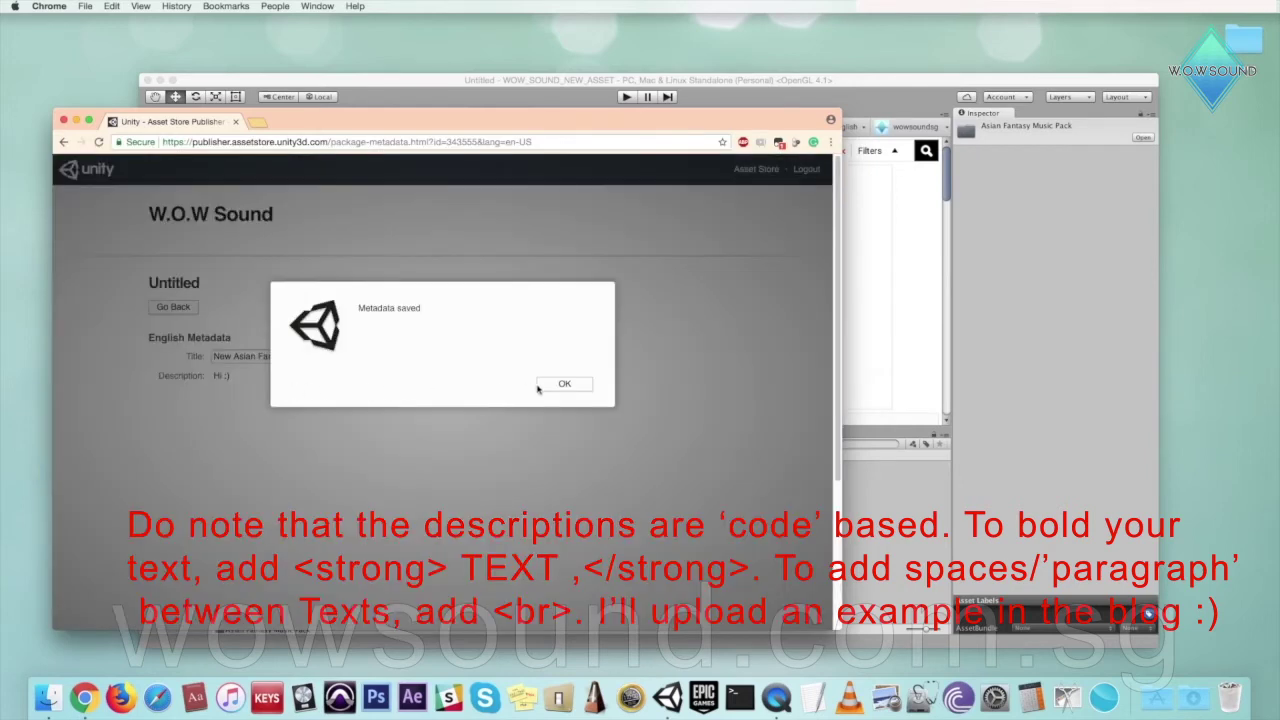
- Dismiss the saved notice, return to the package page, and switch back to Unity
left_click(563, 389)
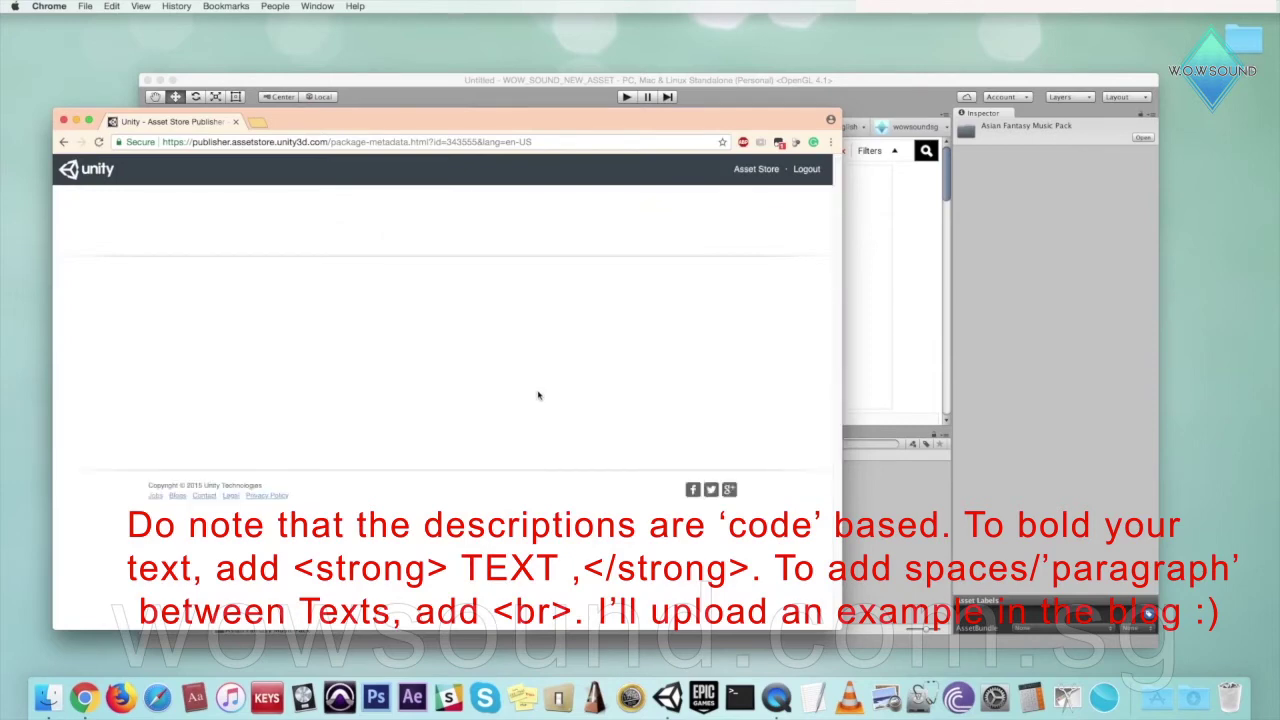
left_click(173, 307)
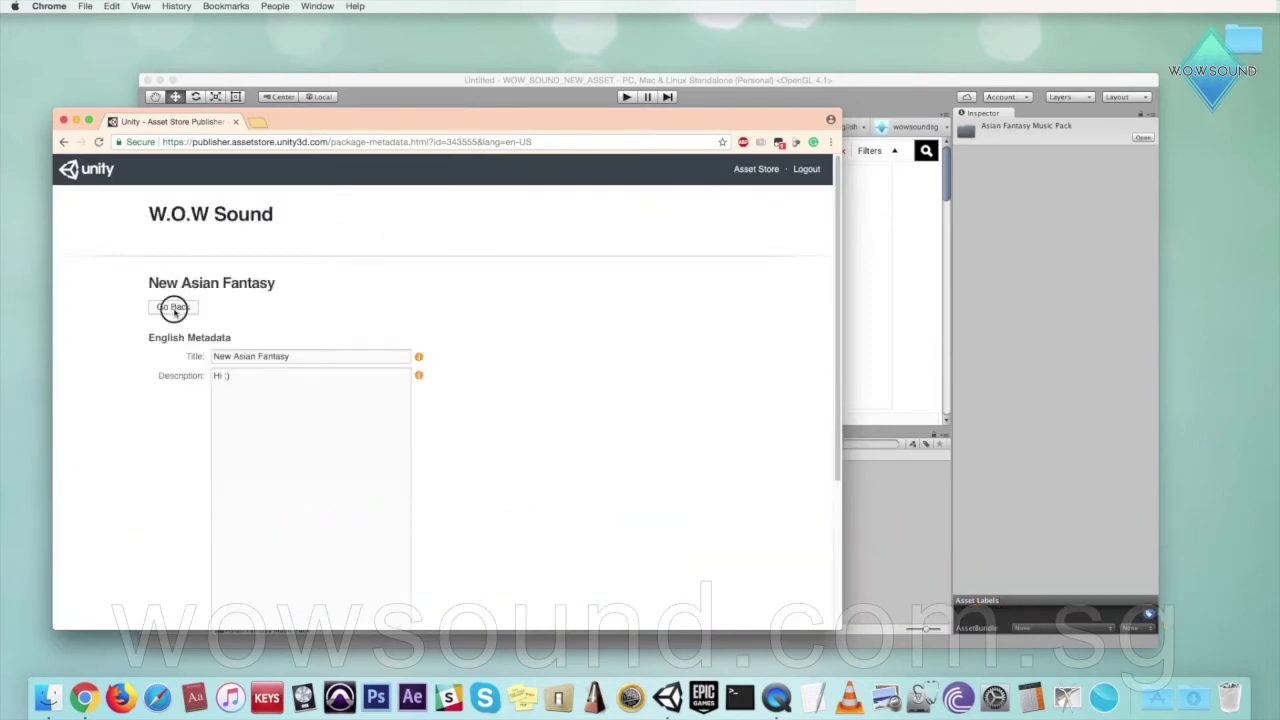
left_click(922, 331)
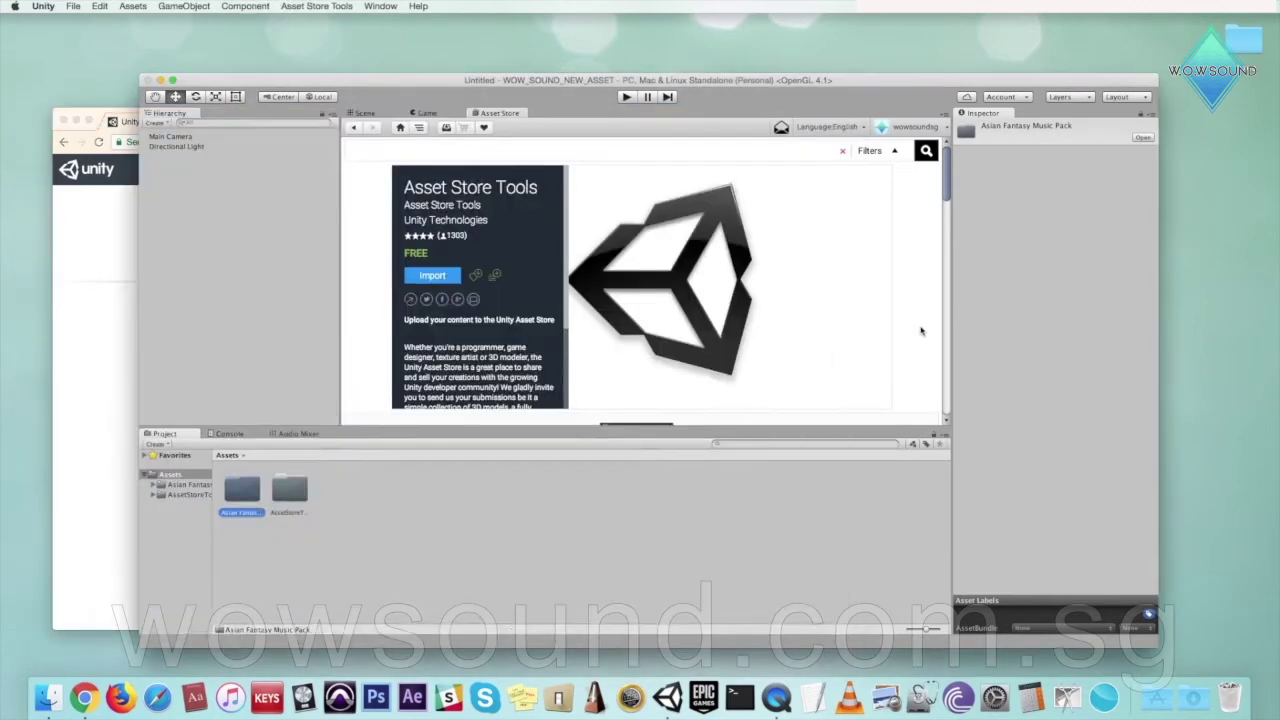
- Open the Package Upload window and select the New Asian Fantasy draft
left_click(285, 5)
left_click(301, 21)
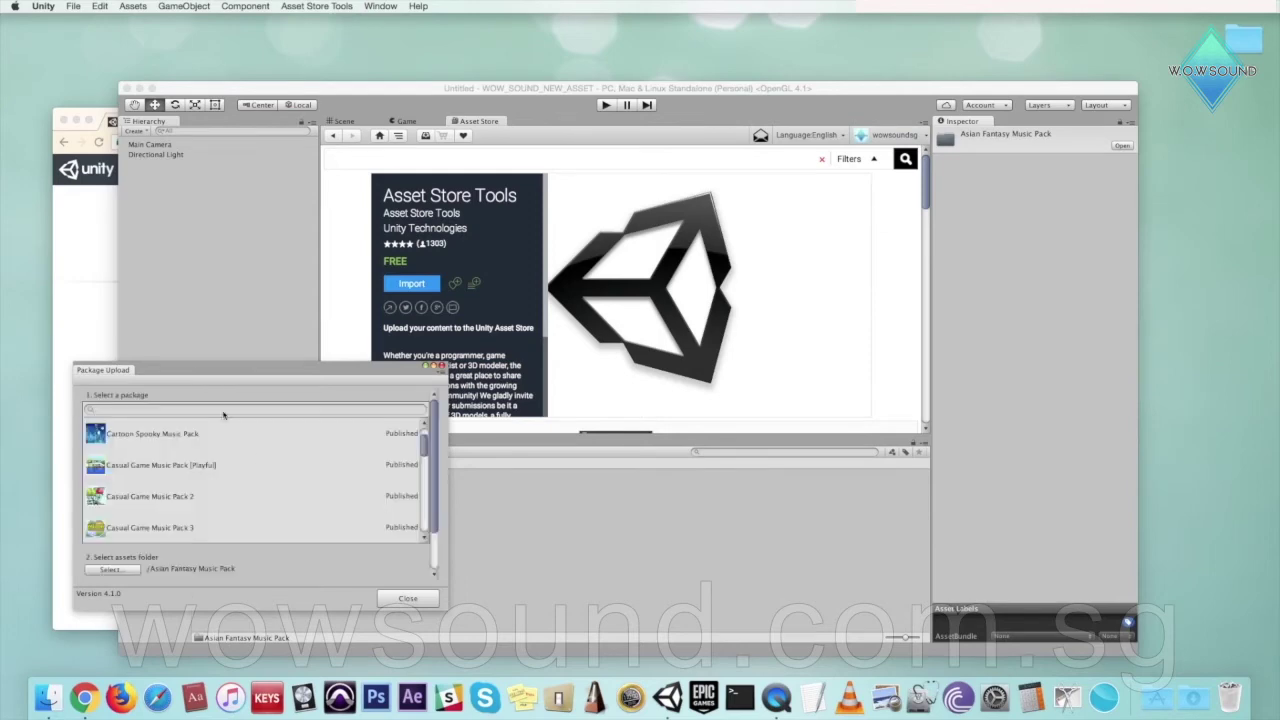
left_click_drag(214, 369, 400, 385)
scroll(388, 503, "down", 2)
scroll(388, 503, "down", 2)
scroll(385, 504, "down", 2)
scroll(380, 504, "down", 2)
scroll(377, 505, "down", 2)
scroll(376, 505, "down", 1)
scroll(368, 507, "down", 2)
left_click(319, 458)
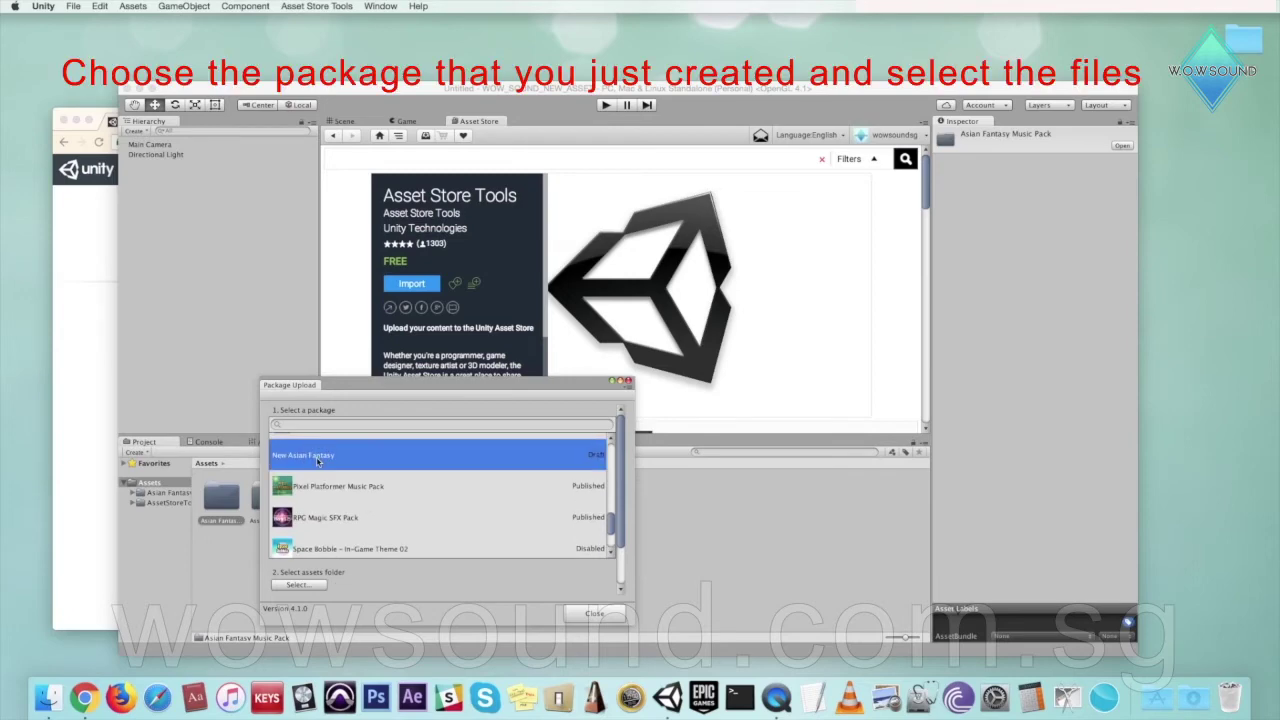
- Set Asian Fantasy Music Pack as the assets folder and upload it successfully
left_click(302, 586)
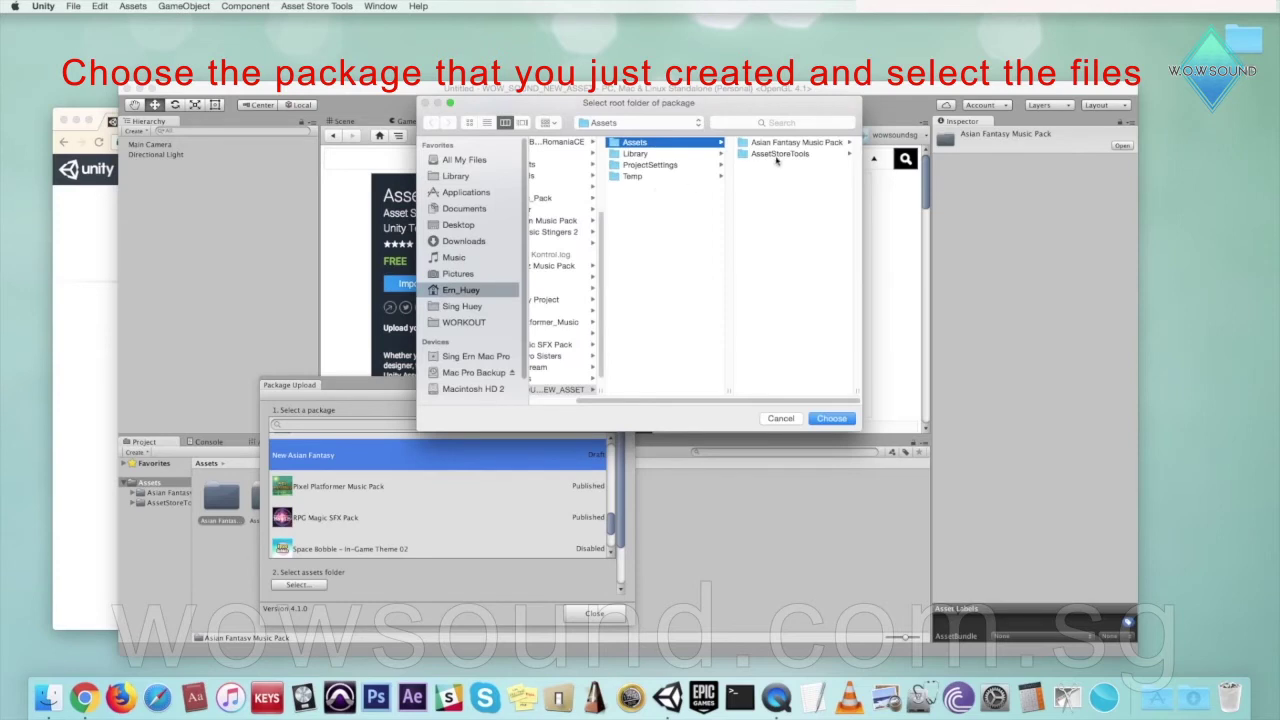
left_click(797, 143)
left_click(828, 420)
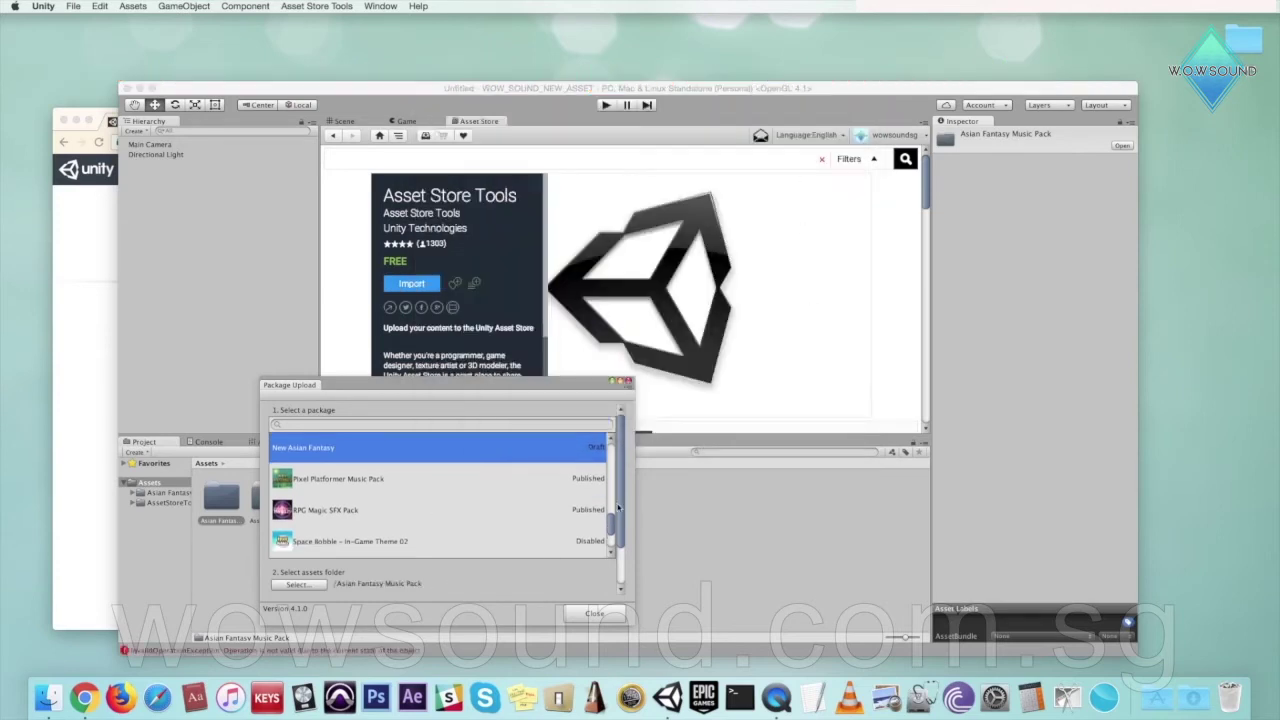
scroll(580, 520, "down", 3)
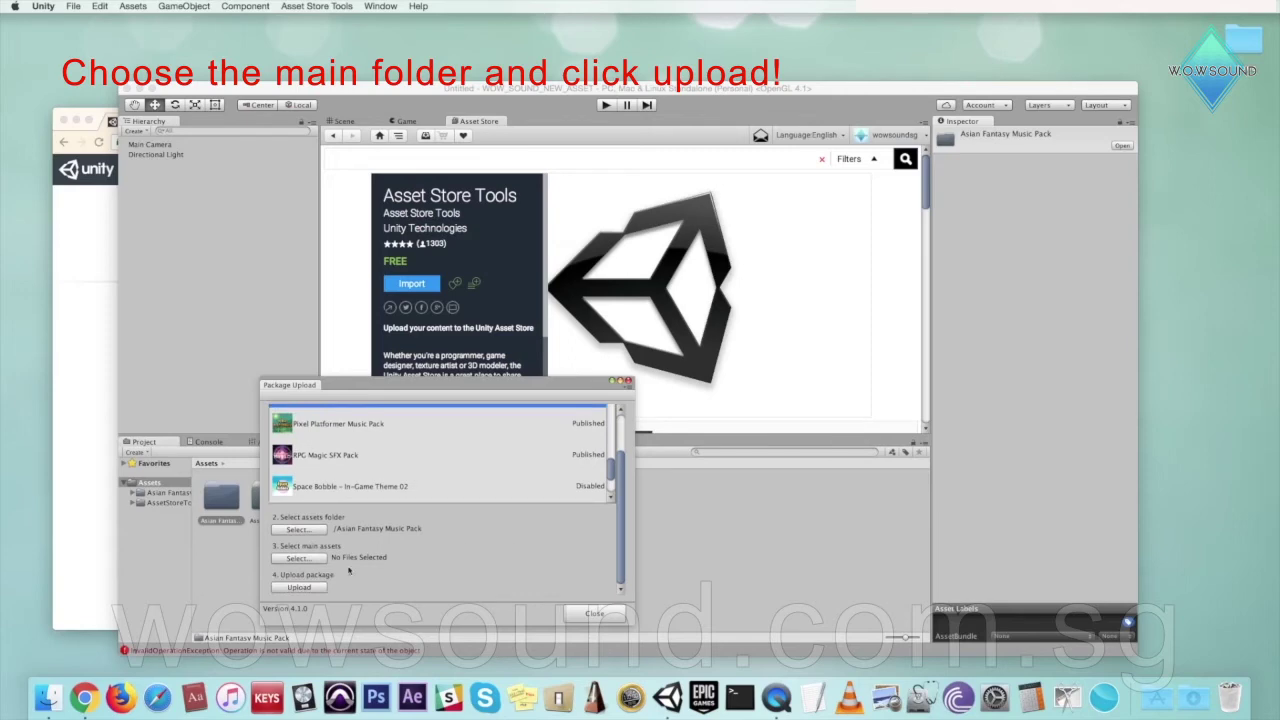
left_click(300, 587)
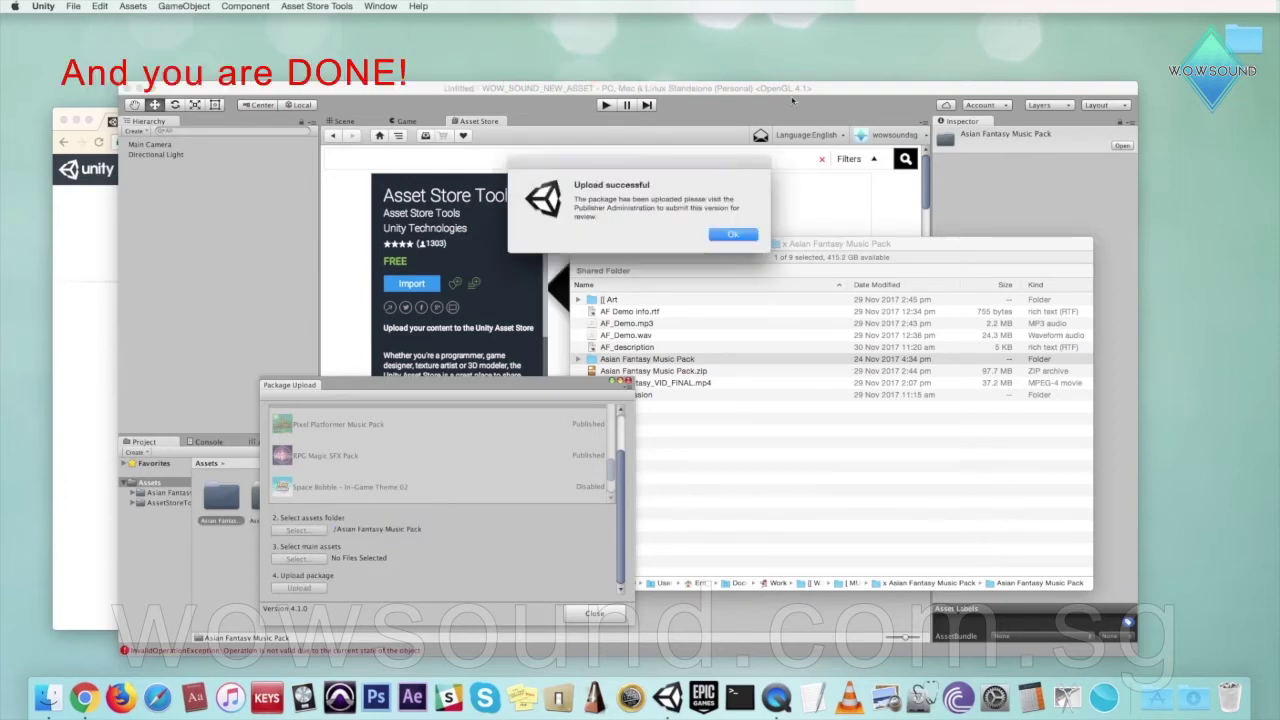
left_click(733, 235)
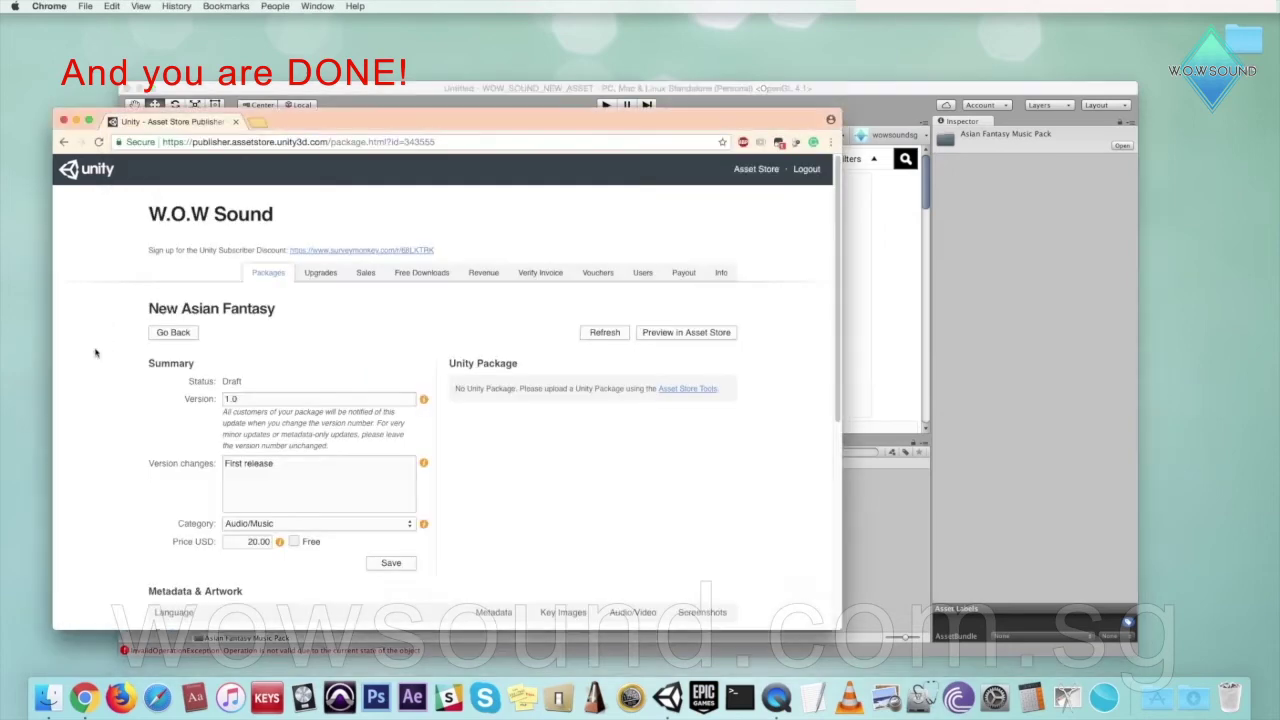
- Refresh the package page to show the uploaded 93.3 MB package
left_click(613, 337)
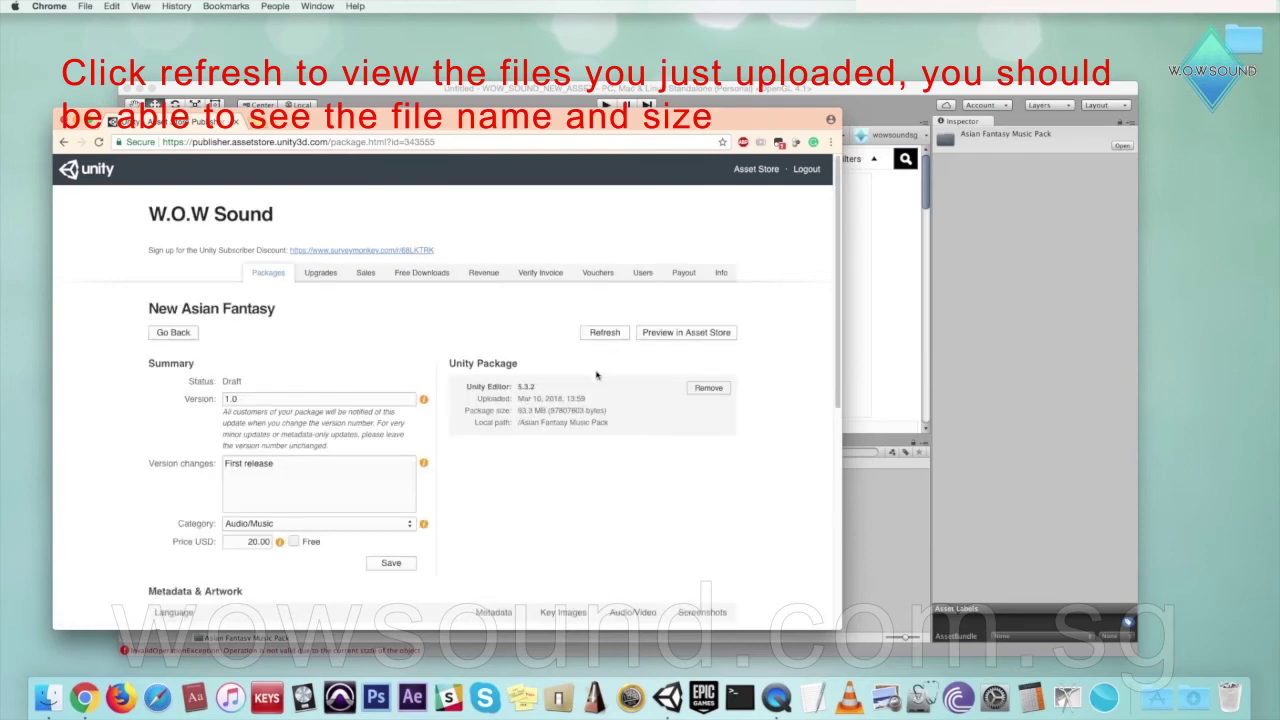
scroll(530, 433, "down", 3)
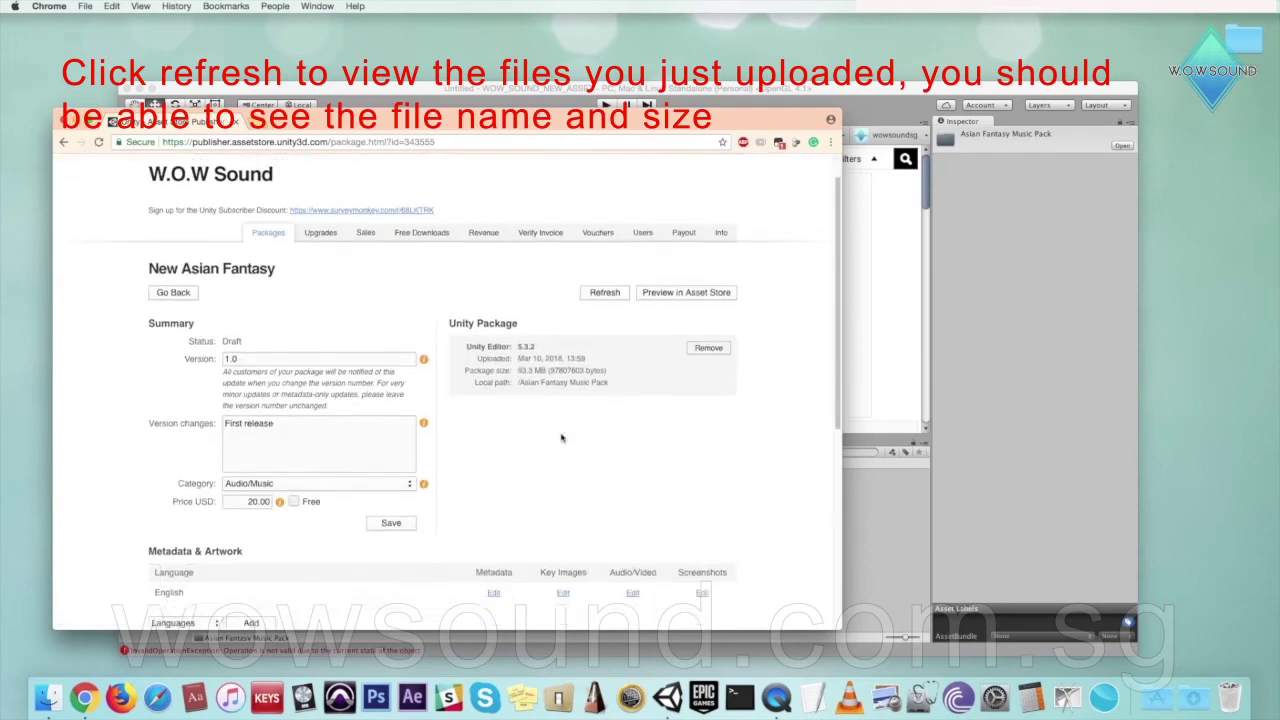
scroll(563, 437, "down", 2)
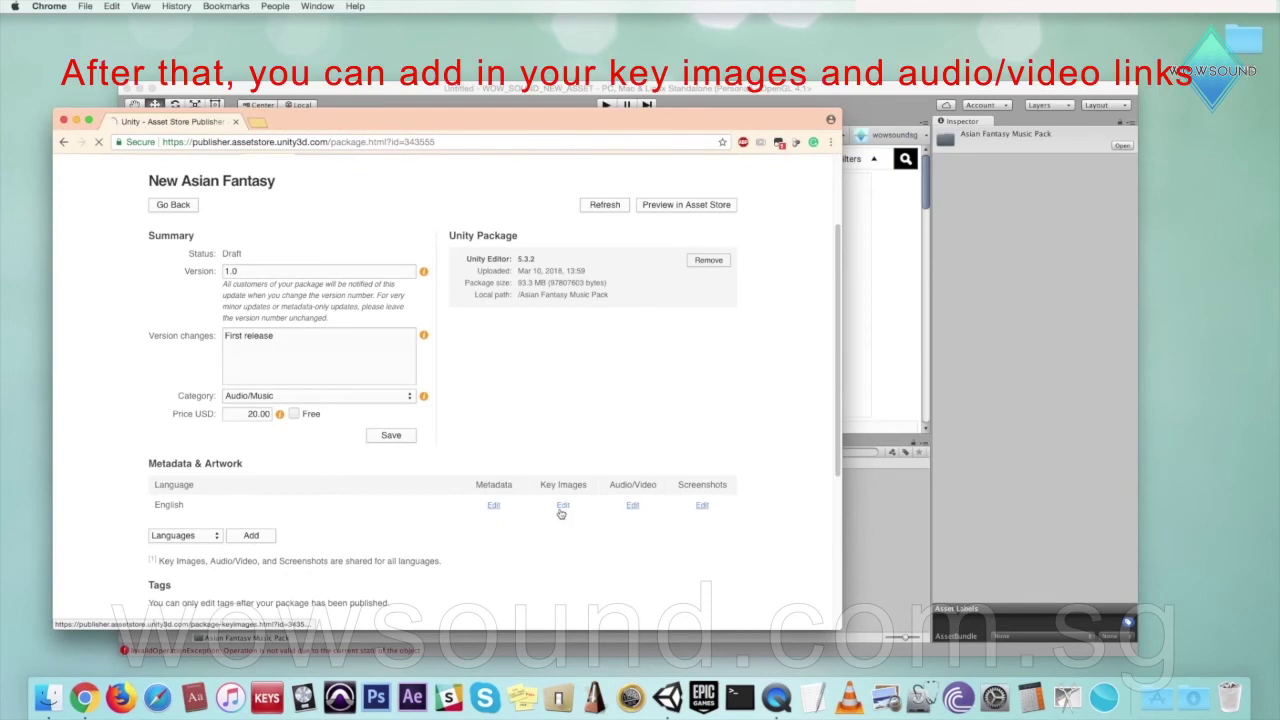
- View the Key Images and Audio/Video edit pages, returning to the package page after each
left_click(562, 507)
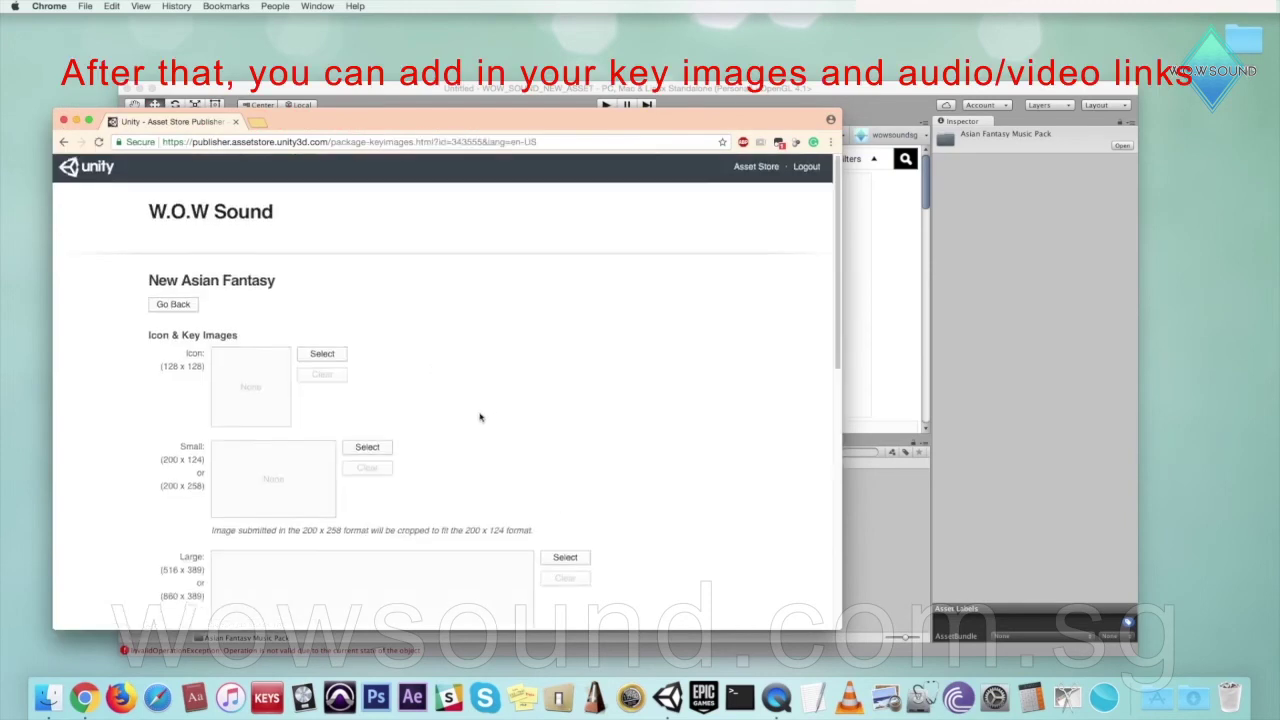
scroll(286, 380, "down", 1)
left_click(172, 229)
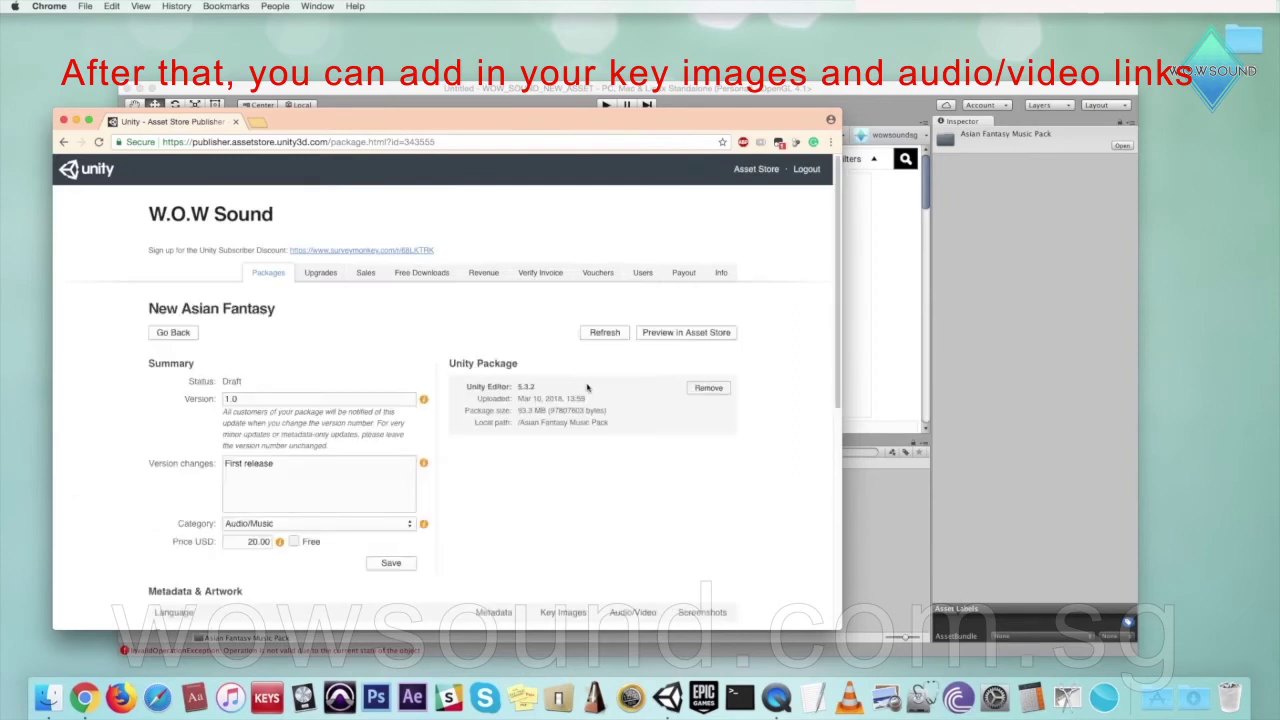
scroll(585, 385, "down", 2)
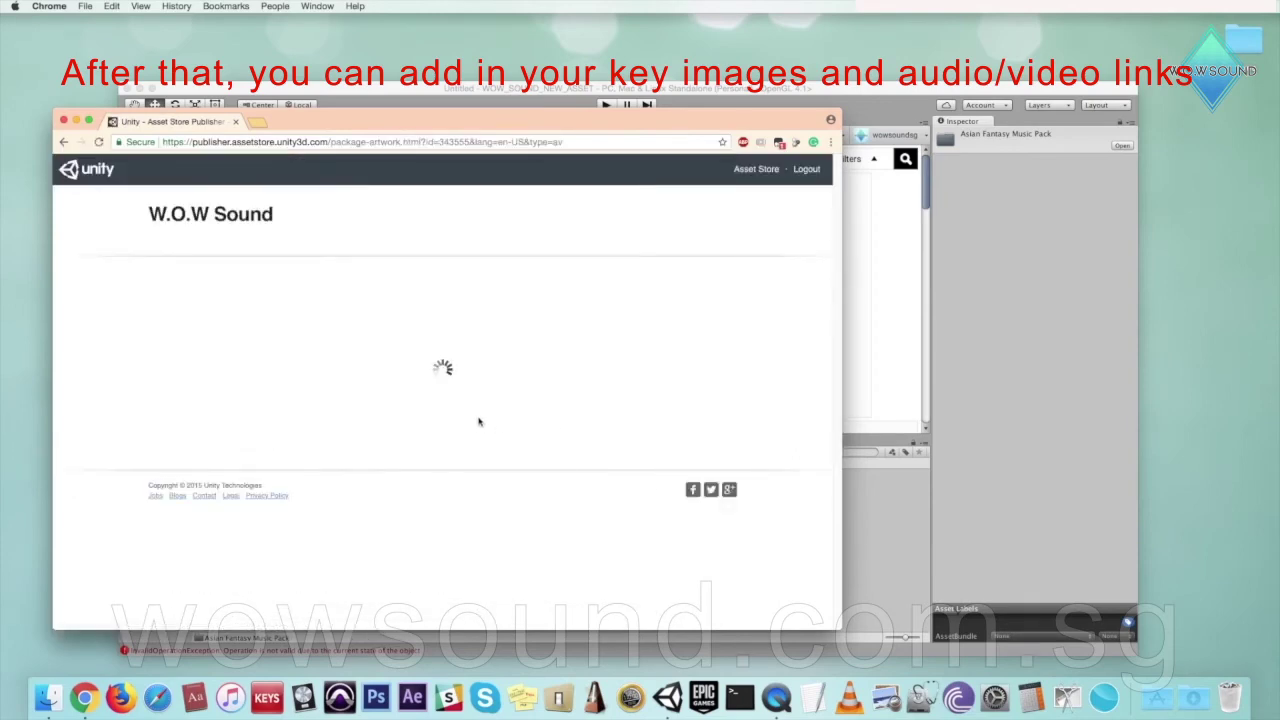
left_click(170, 308)
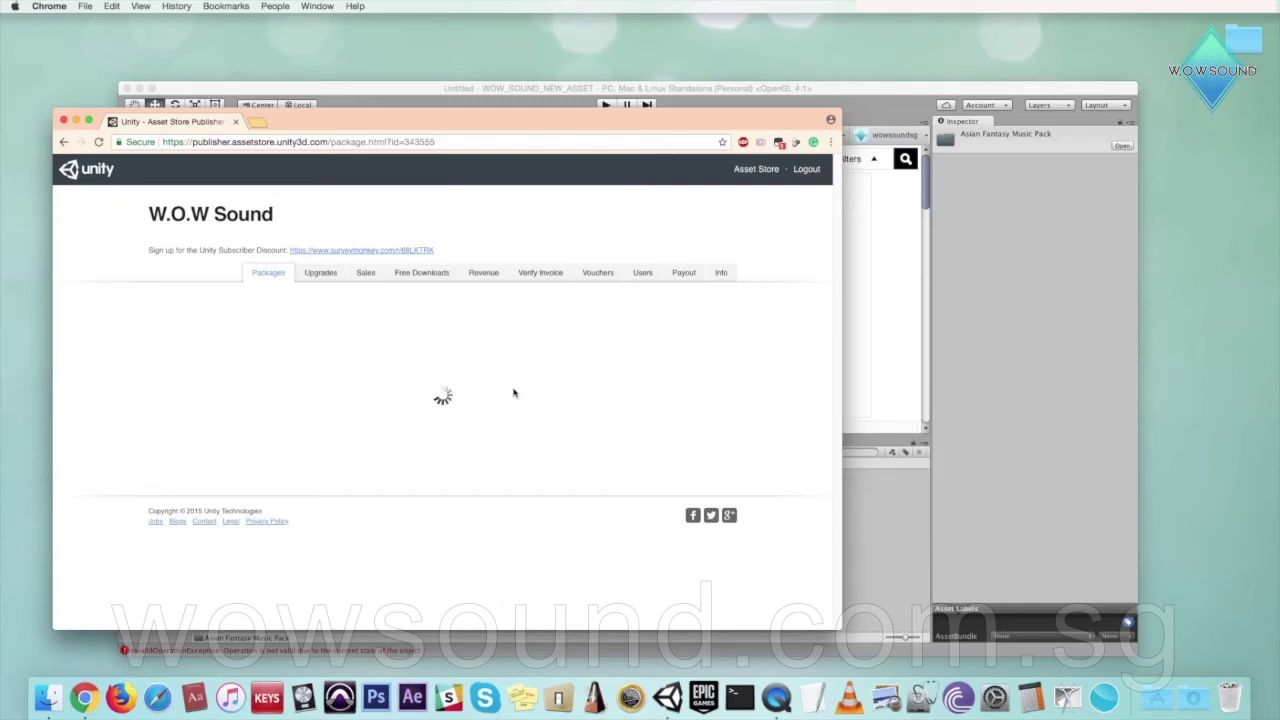
scroll(505, 397, "down", 5)
scroll(505, 397, "down", 1)
- Confirm owning the rights and submit the package for approval with a short comment
left_click(732, 574)
left_click(652, 551)
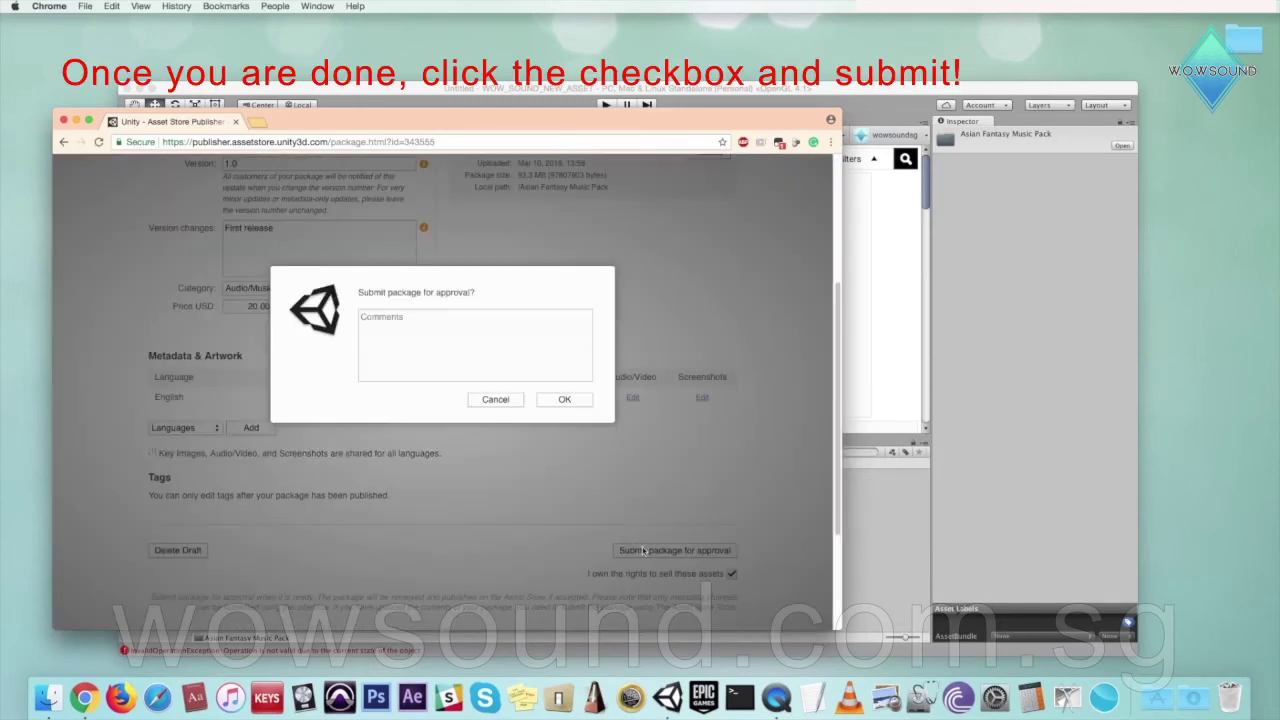
left_click(446, 361)
type("for test")
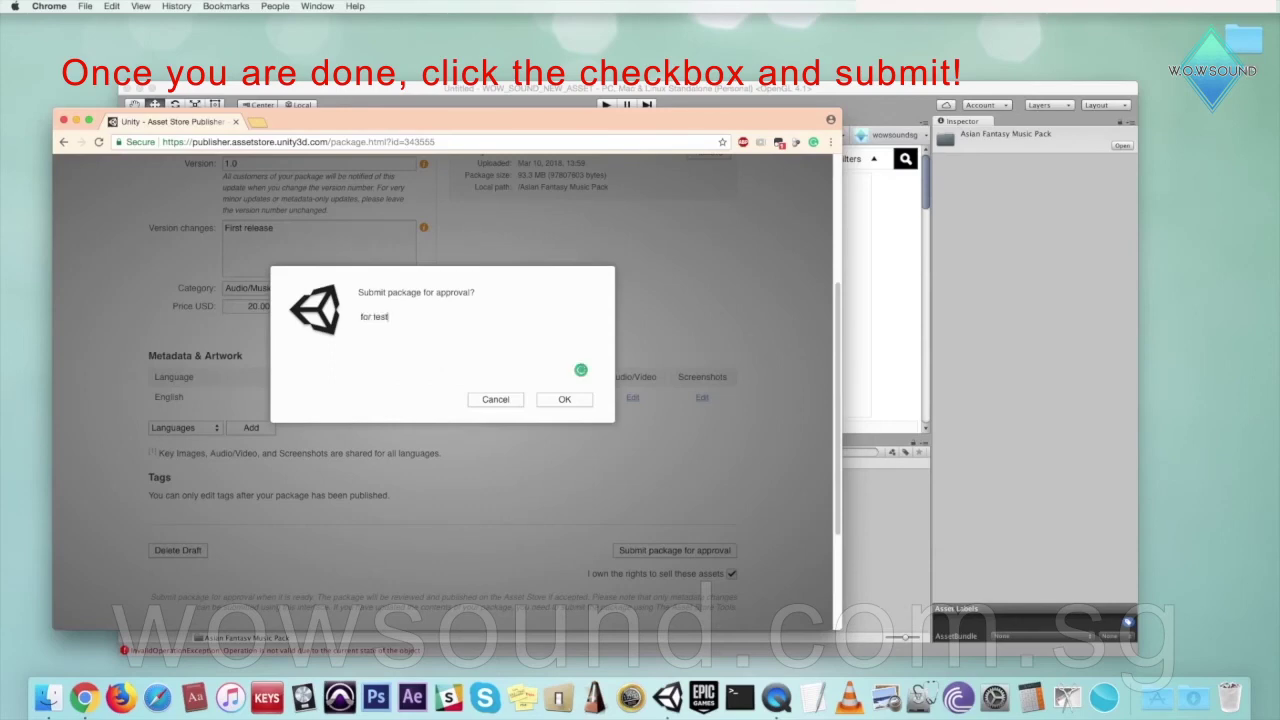
left_click(567, 399)
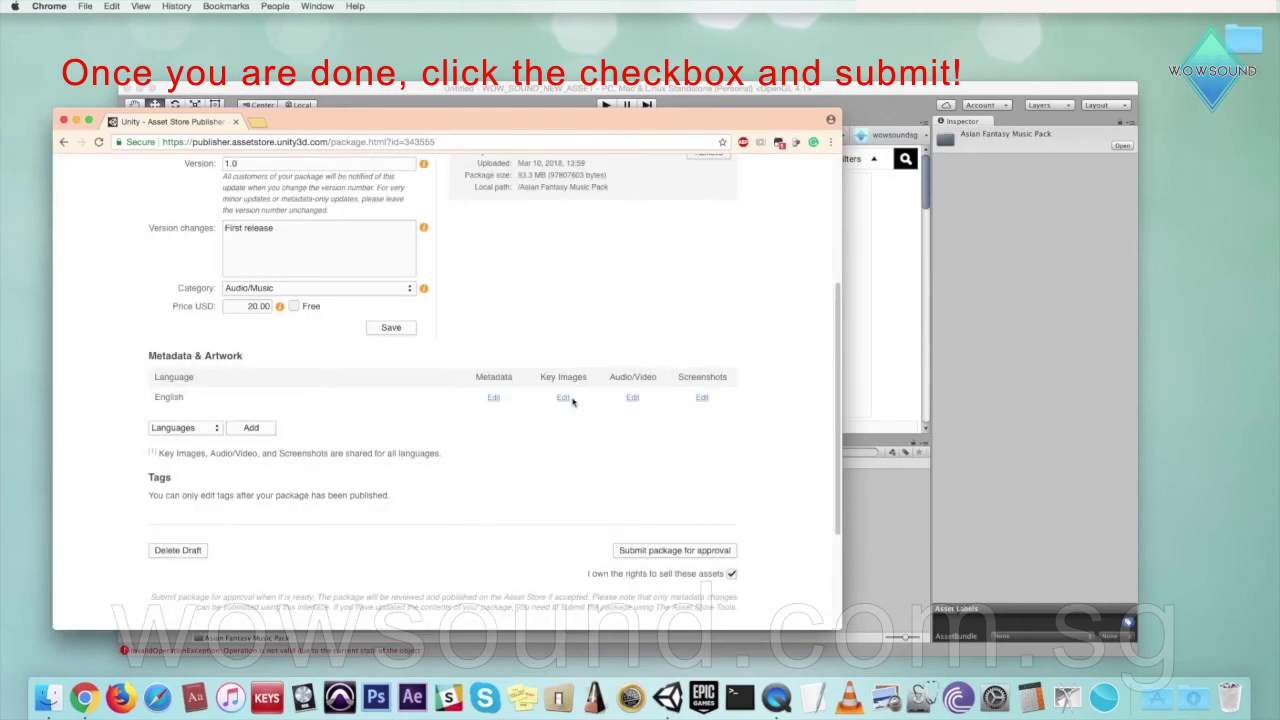
- Dismiss the missing big key image error and permanently delete the draft
scroll(516, 324, "up", 1)
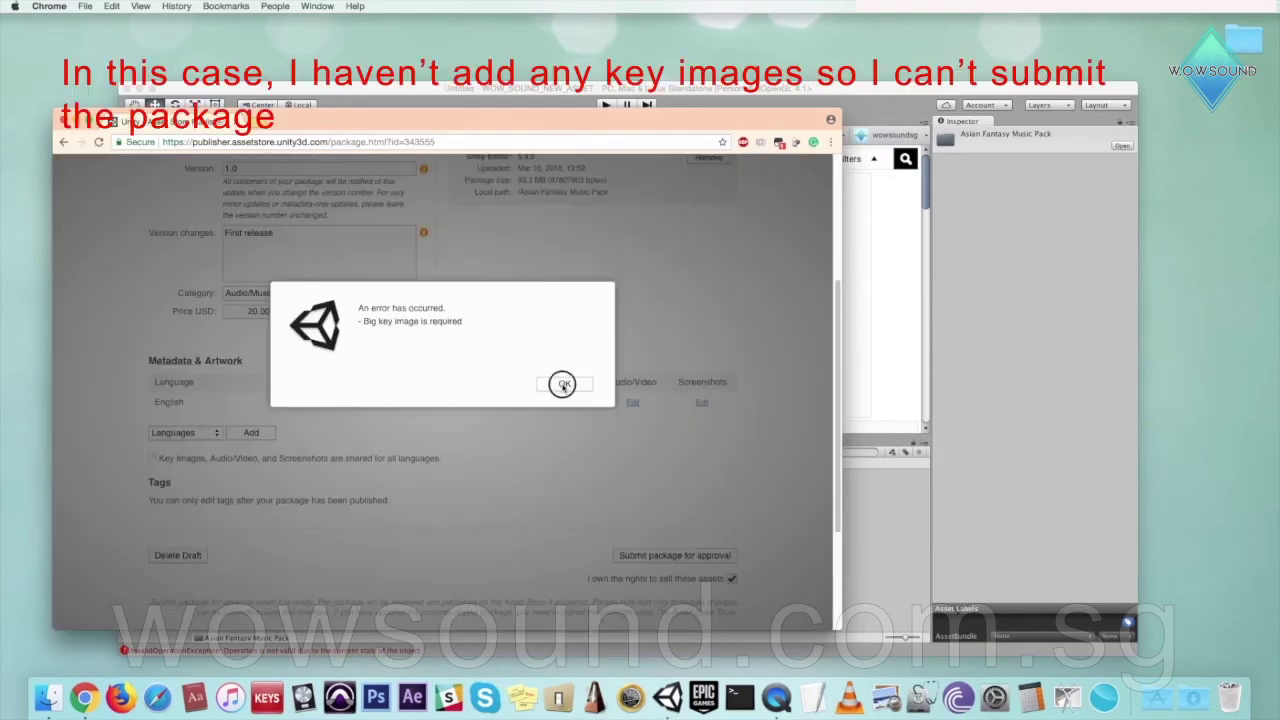
left_click(564, 384)
scroll(330, 516, "down", 1)
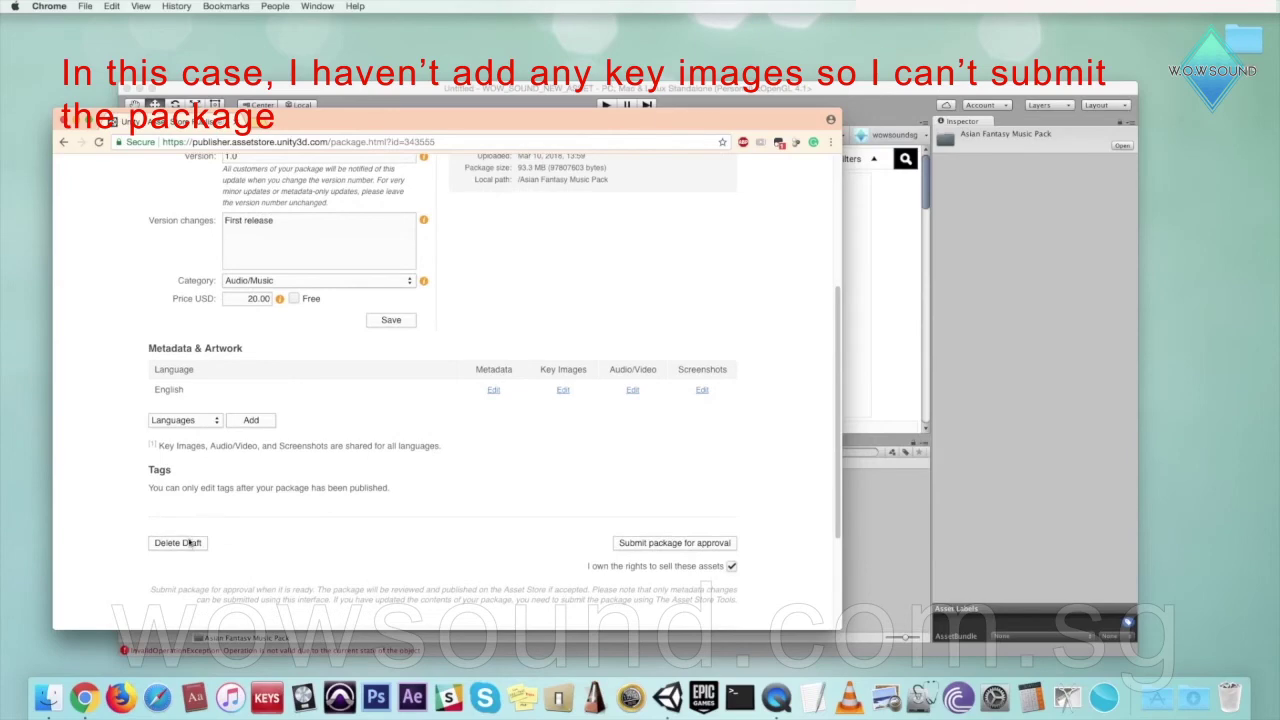
left_click(189, 542)
left_click(564, 384)
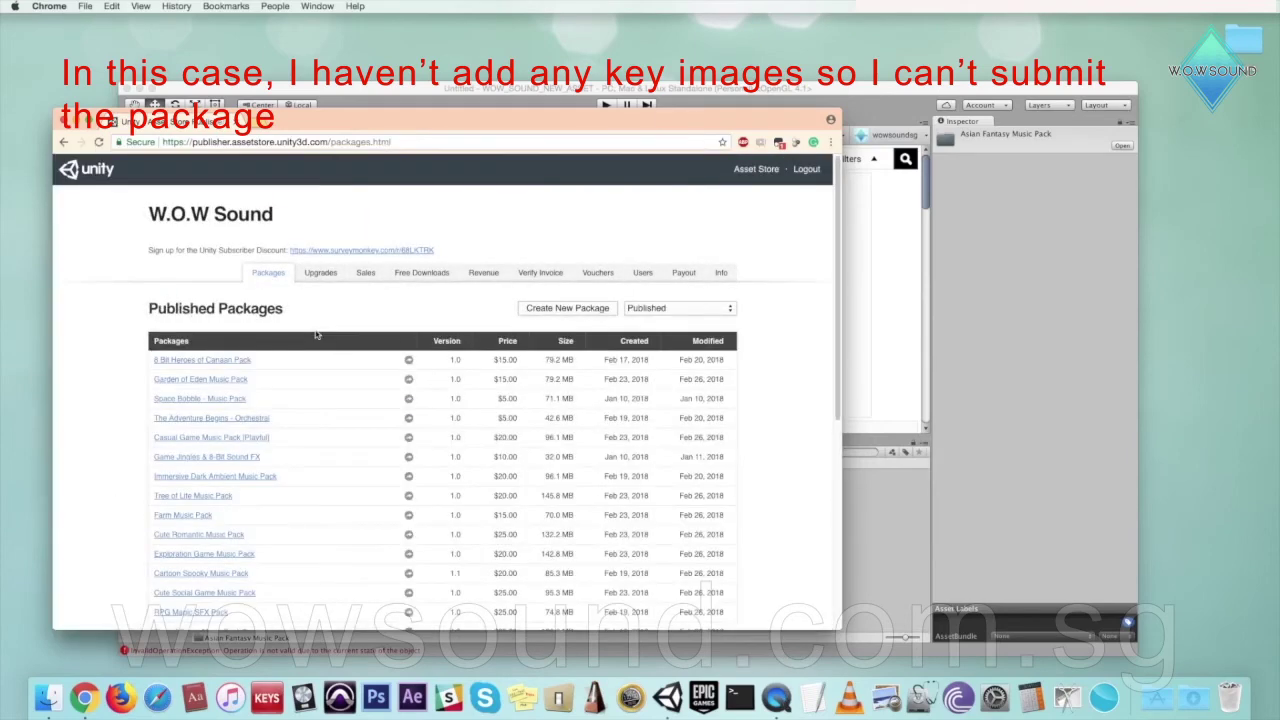
- Filter the package list to Draft and open the Asian Fantasy Music Pack draft
scroll(491, 334, "down", 3)
left_click(671, 215)
left_click(660, 228)
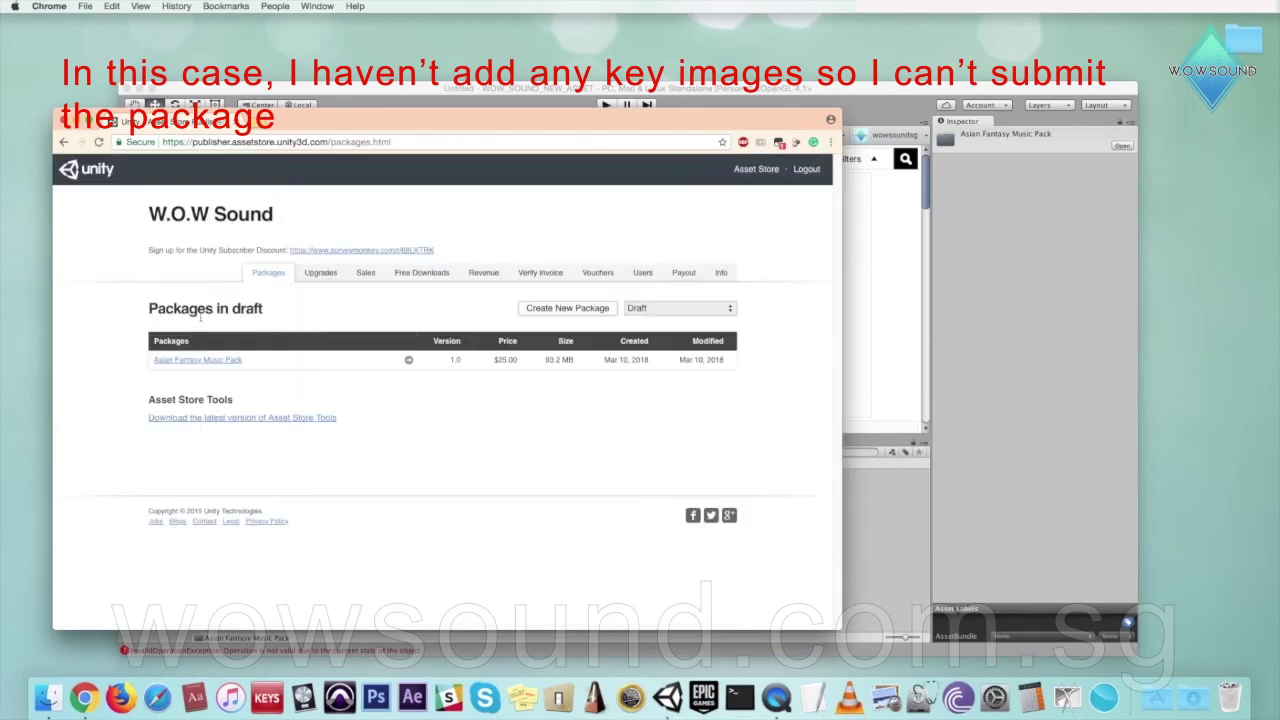
left_click(240, 360)
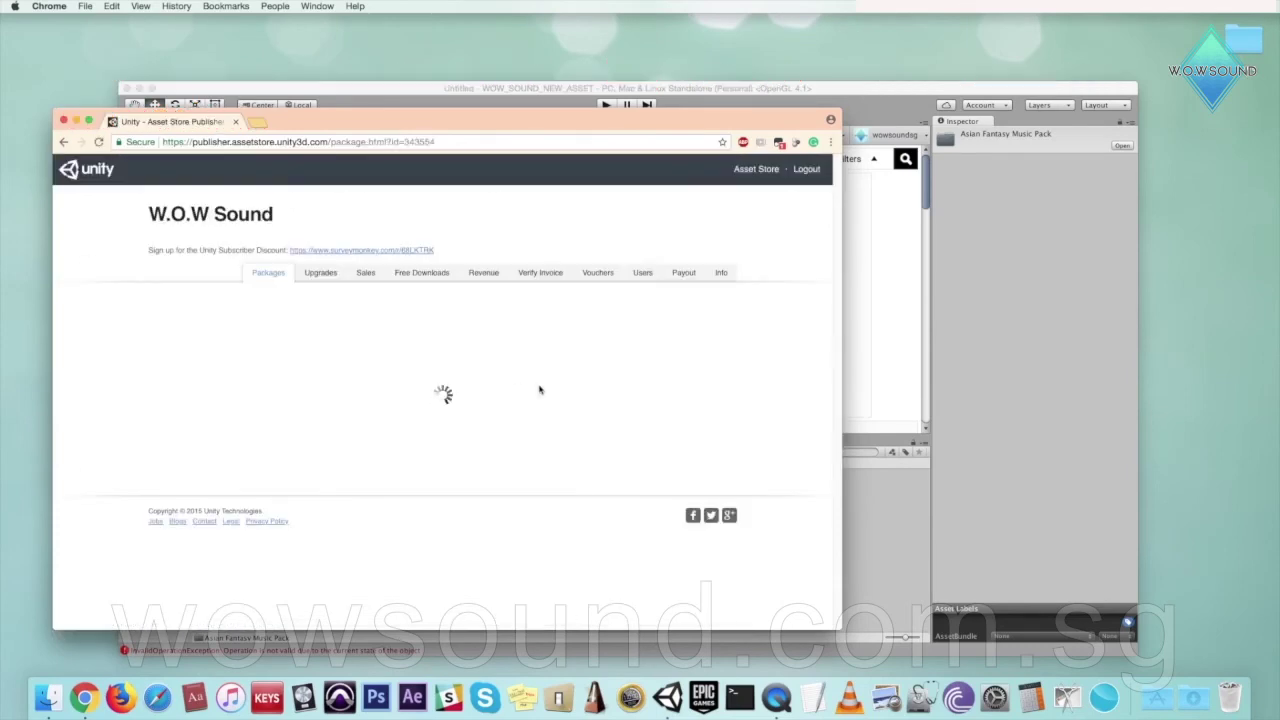
- Confirm the rights and submit for approval with comment 'I actually did no change'
scroll(540, 391, "down", 4)
scroll(568, 392, "down", 5)
left_click(731, 400)
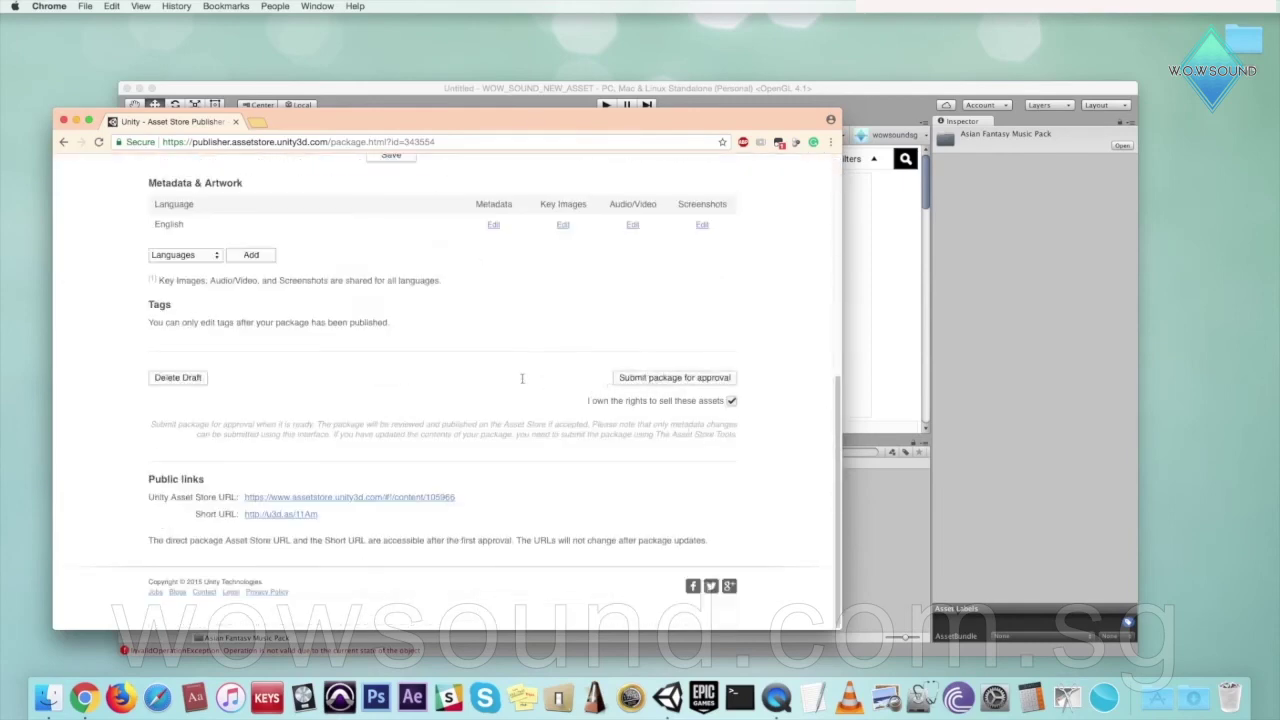
left_click(660, 377)
type("I actua")
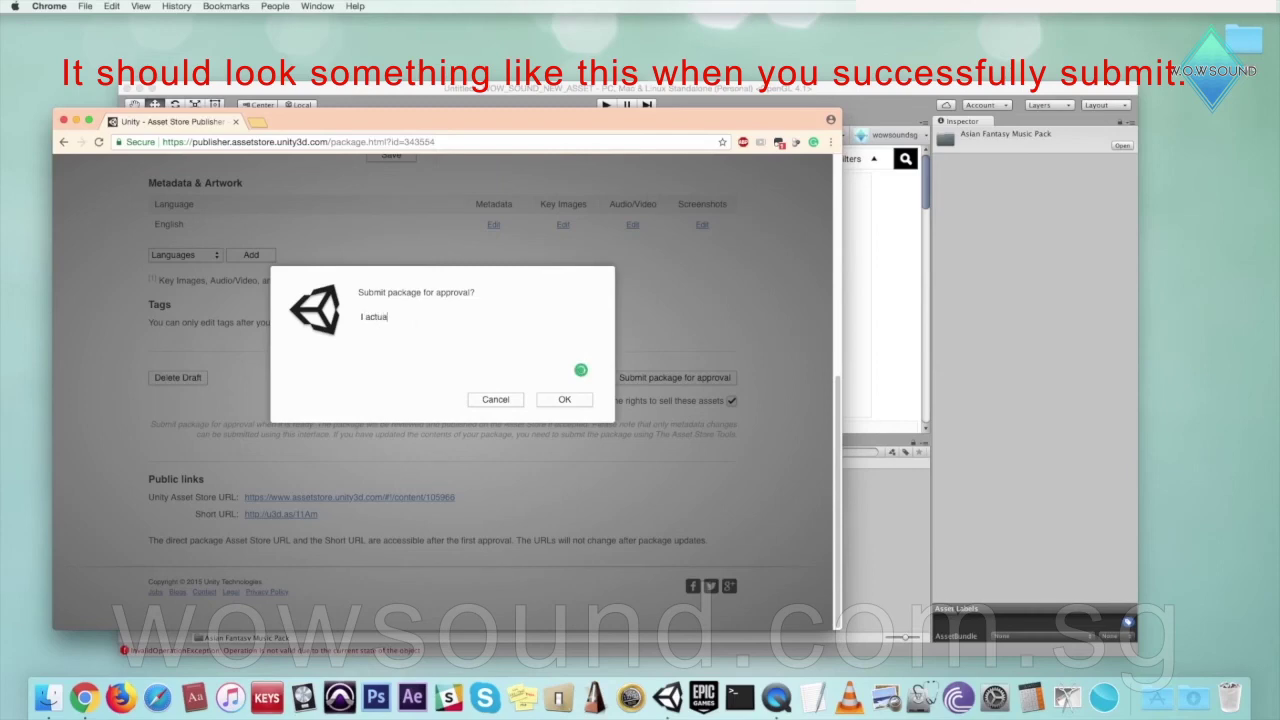
type("lly did no change :)")
left_click(582, 404)
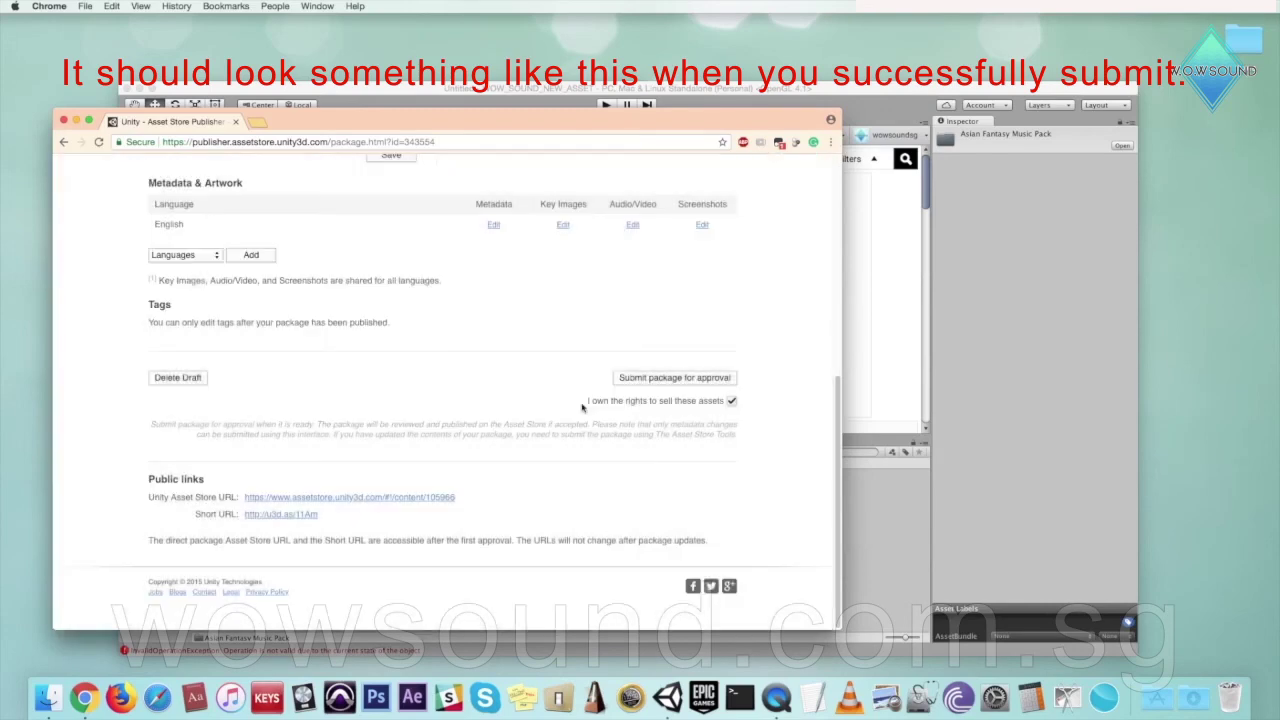
left_click(566, 387)
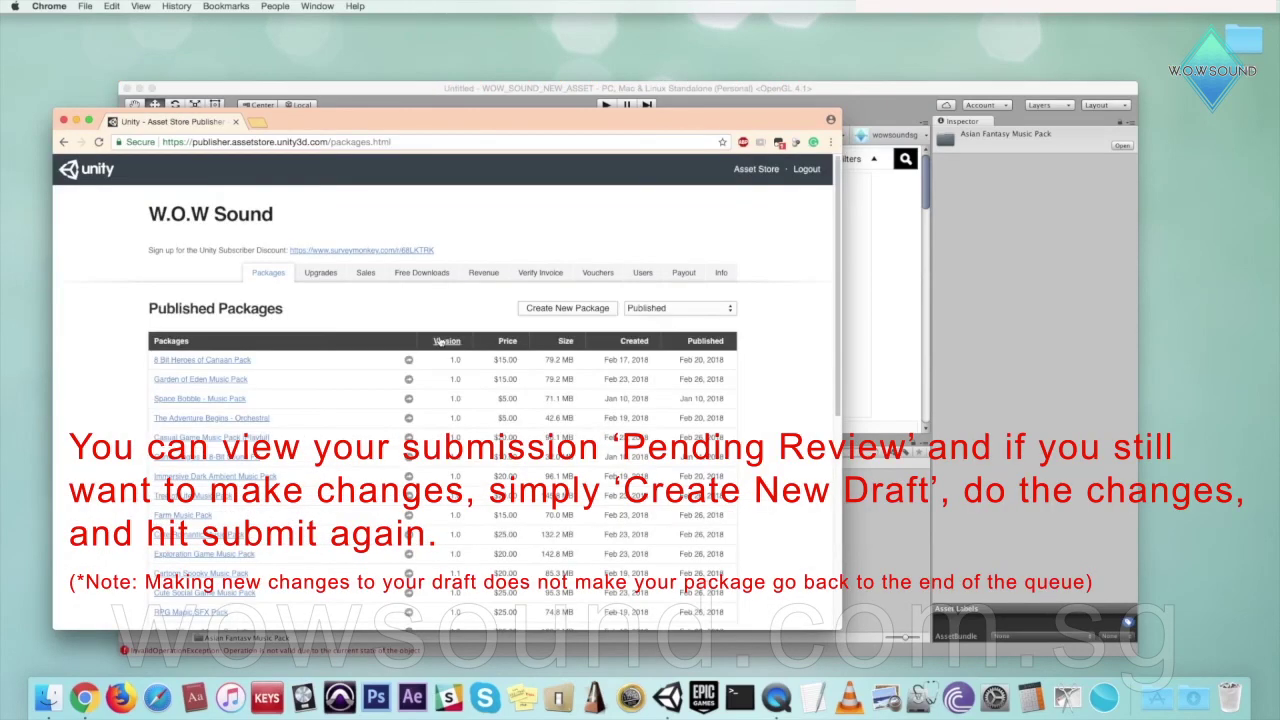
- Switch the package status filter from Published to Pending Review to find Asian Fantasy Music Pack
left_click(708, 317)
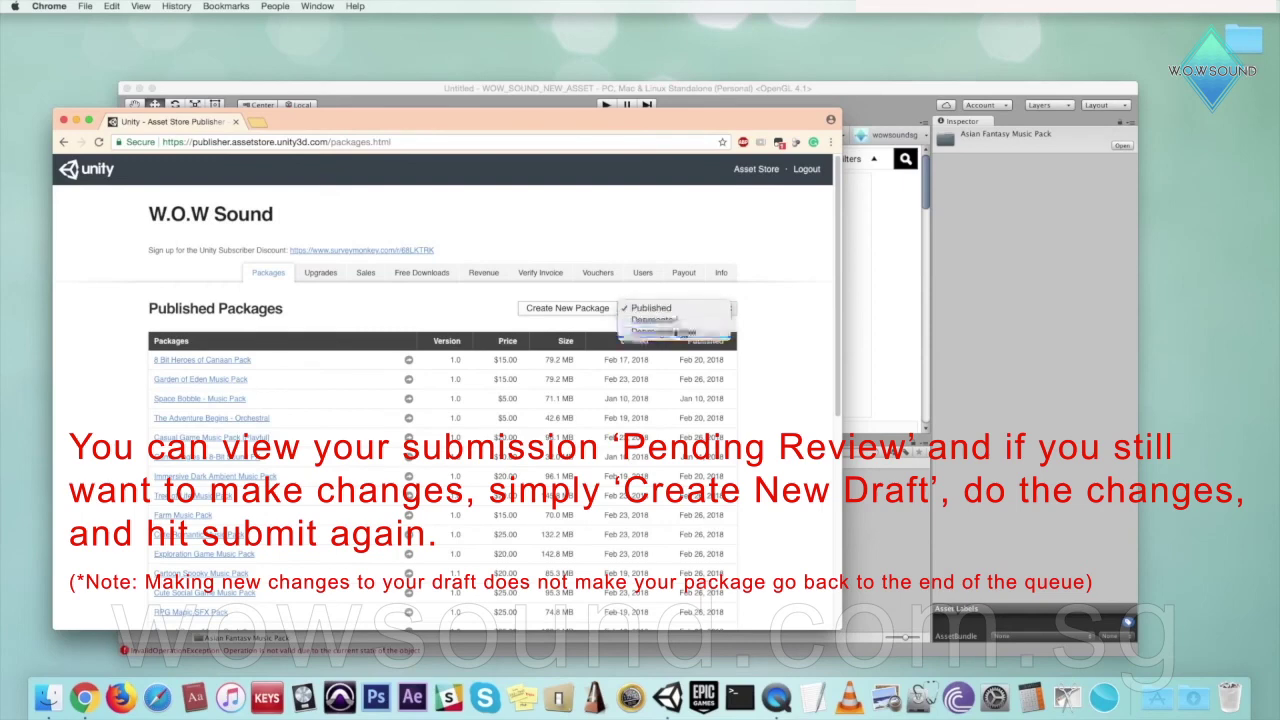
left_click(690, 333)
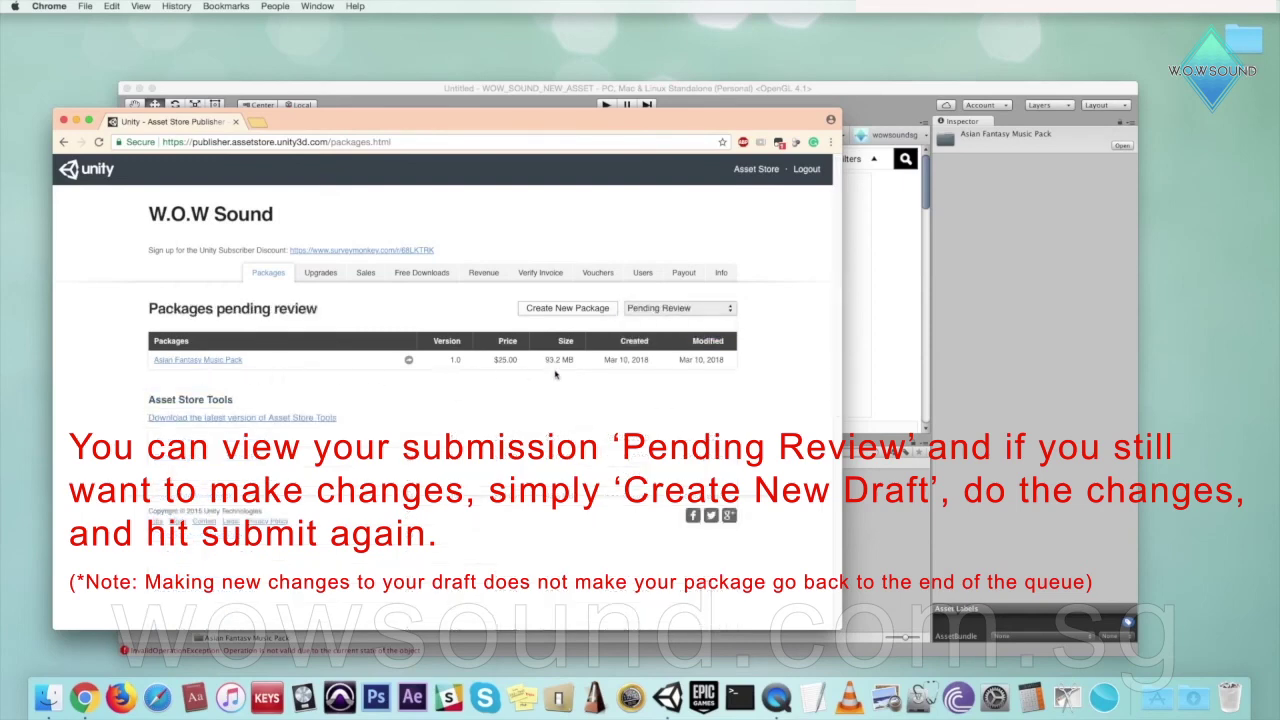